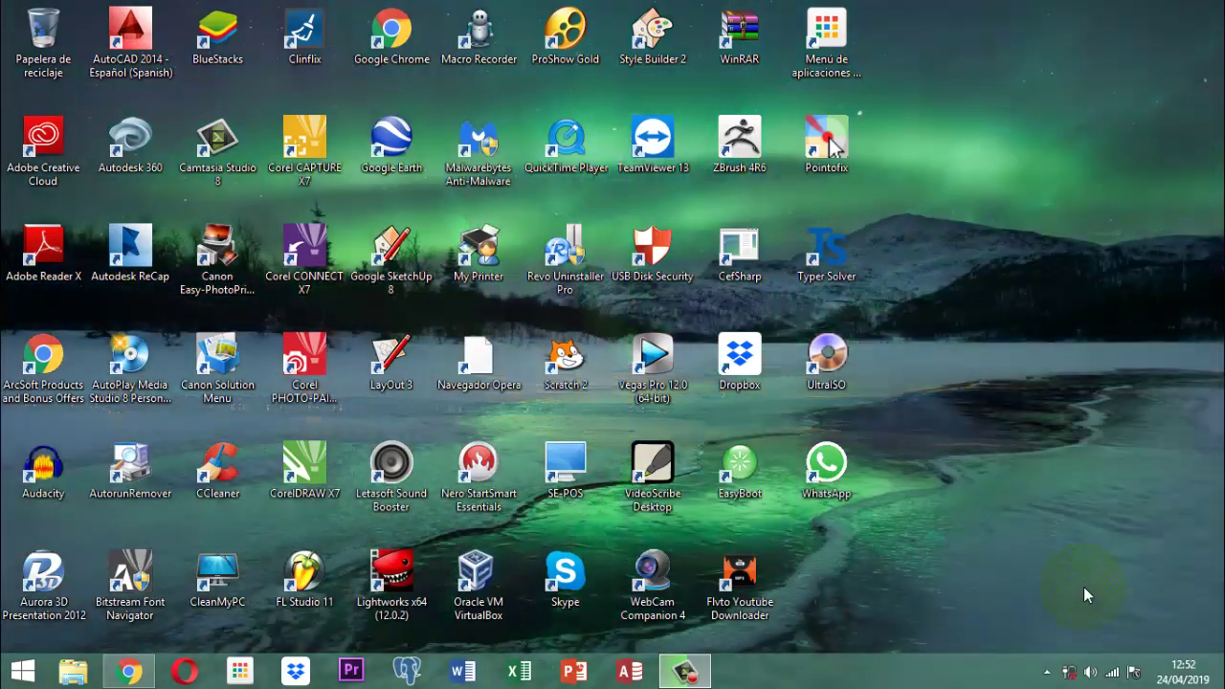
Launch Microsoft Access and open the recent Vet Project database.
{"action": "left_click", "coordinate": [1083, 587]}
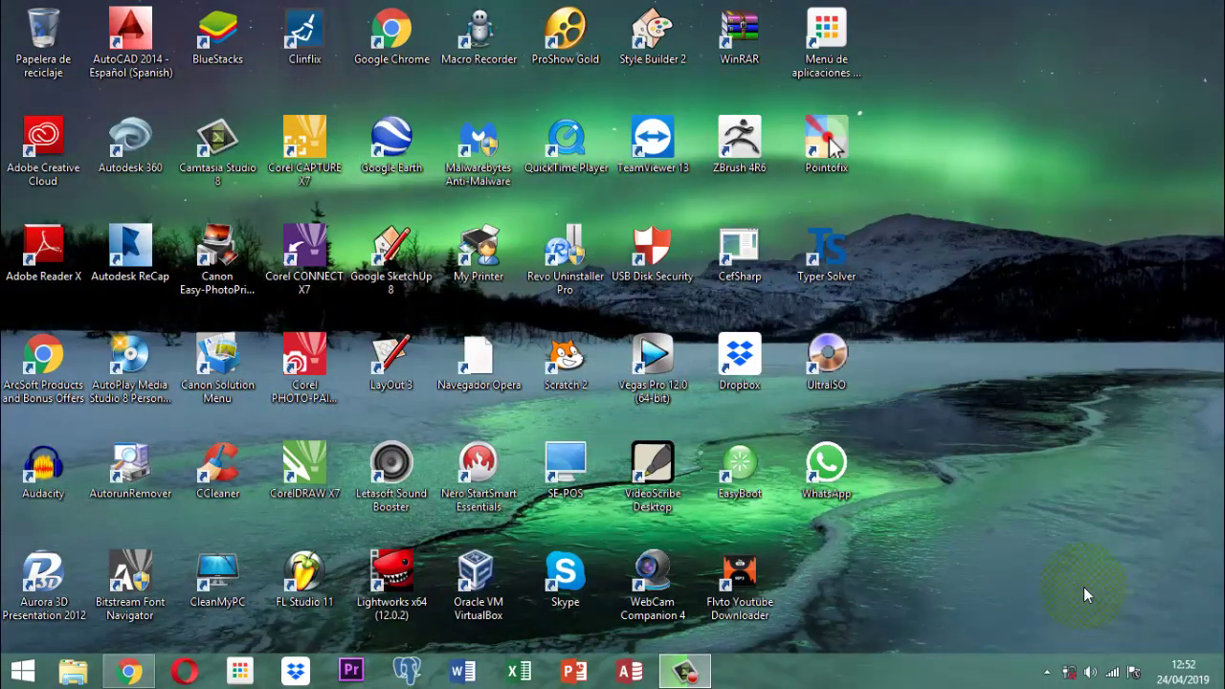
{"action": "left_click", "coordinate": [639, 674]}
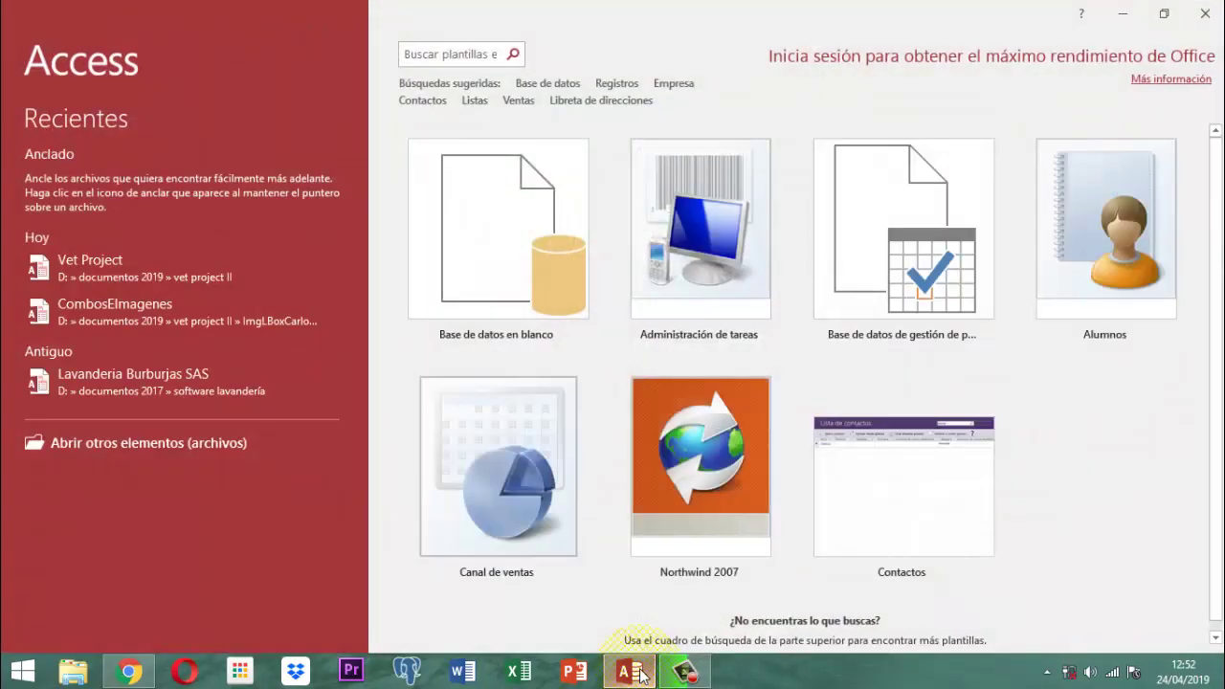
{"action": "left_click", "coordinate": [106, 276]}
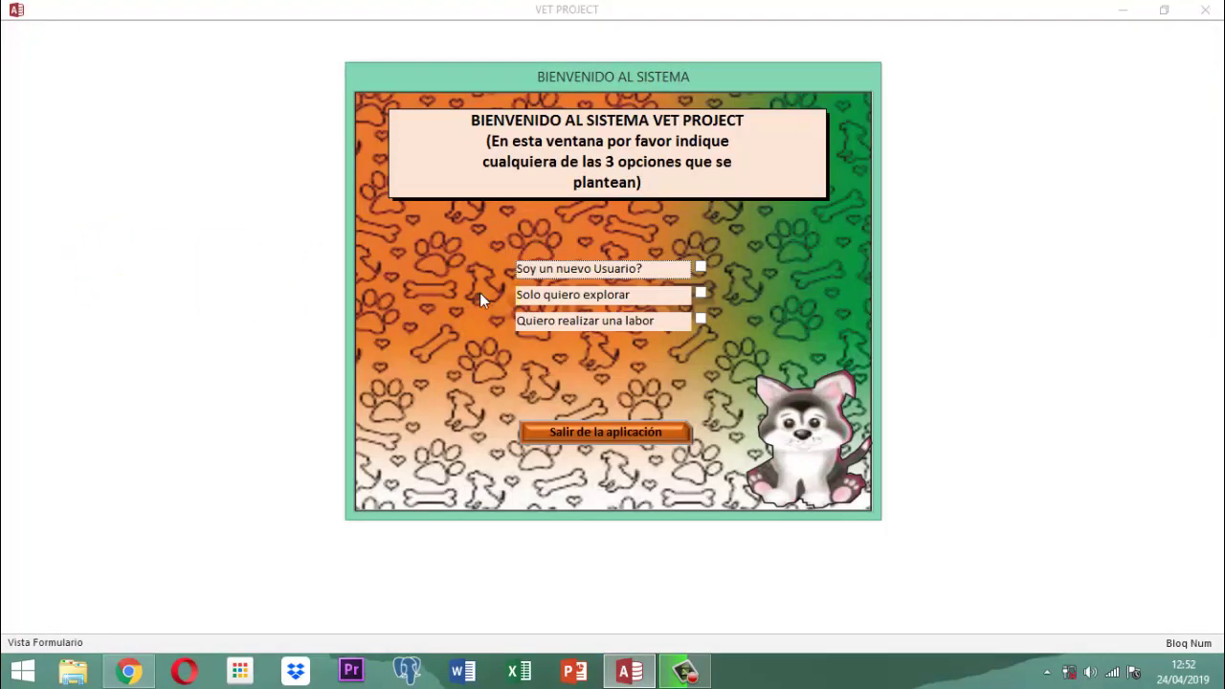
Choose 'Quiero realizar una labor', sign in with a chosen user and password, and accept the administrator notice.
{"action": "left_click", "coordinate": [701, 318]}
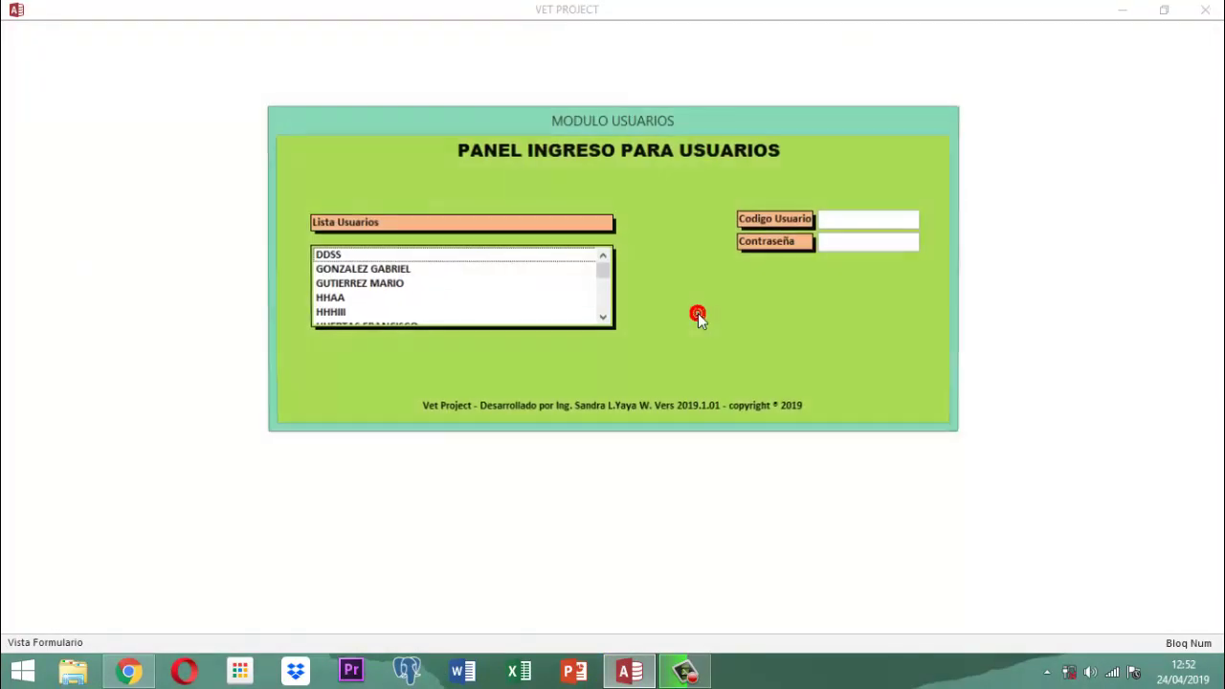
{"action": "scroll", "coordinate": [354, 272], "scroll_direction": "down", "scroll_amount": 1}
{"action": "scroll", "coordinate": [354, 273], "scroll_direction": "down", "scroll_amount": 1}
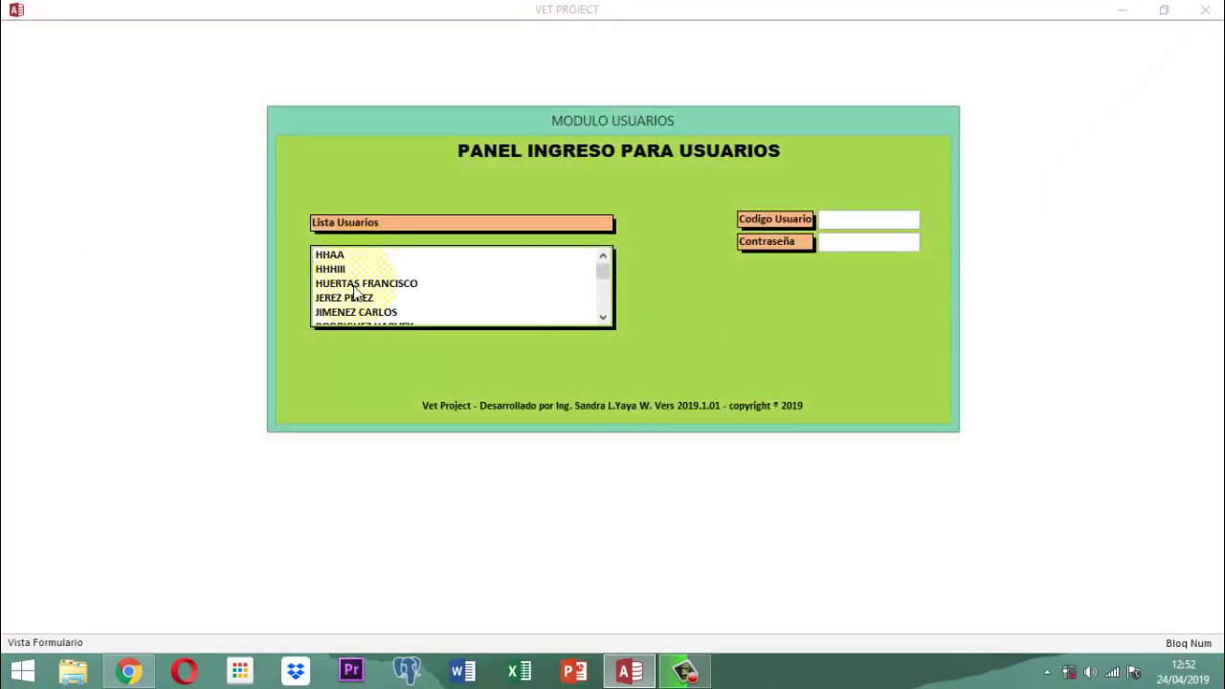
{"action": "left_click", "coordinate": [355, 312]}
{"action": "left_click", "coordinate": [354, 313]}
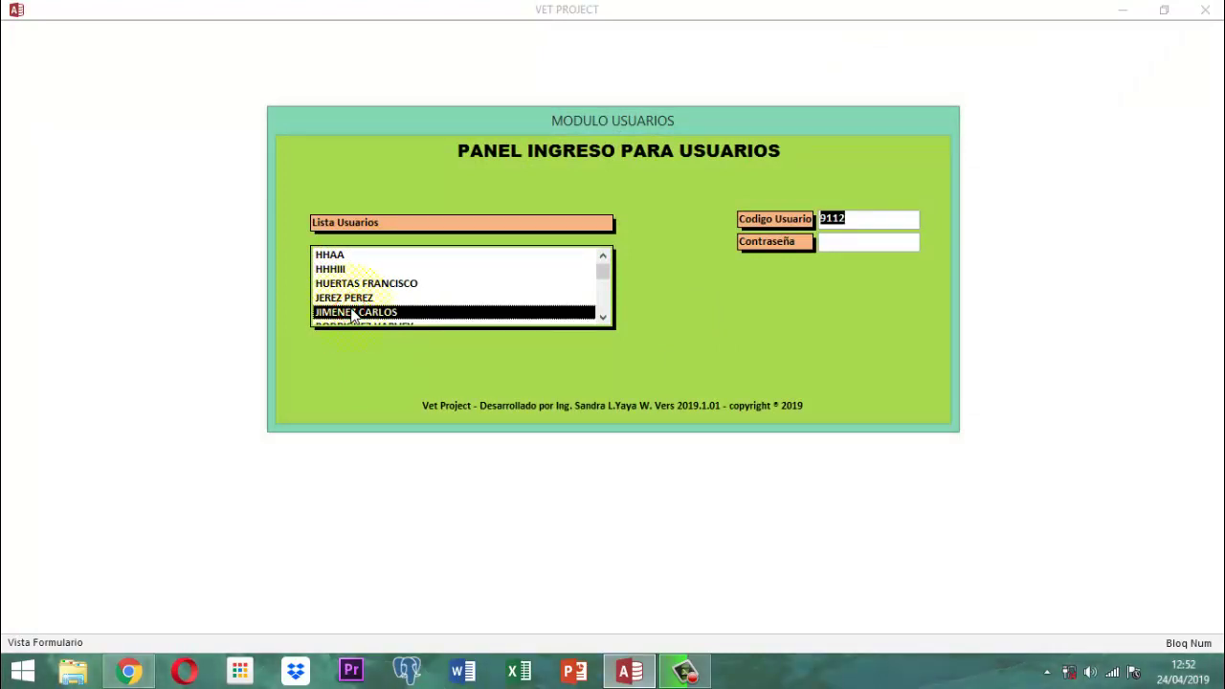
{"action": "key", "text": "Tab"}
{"action": "key", "text": "Return"}
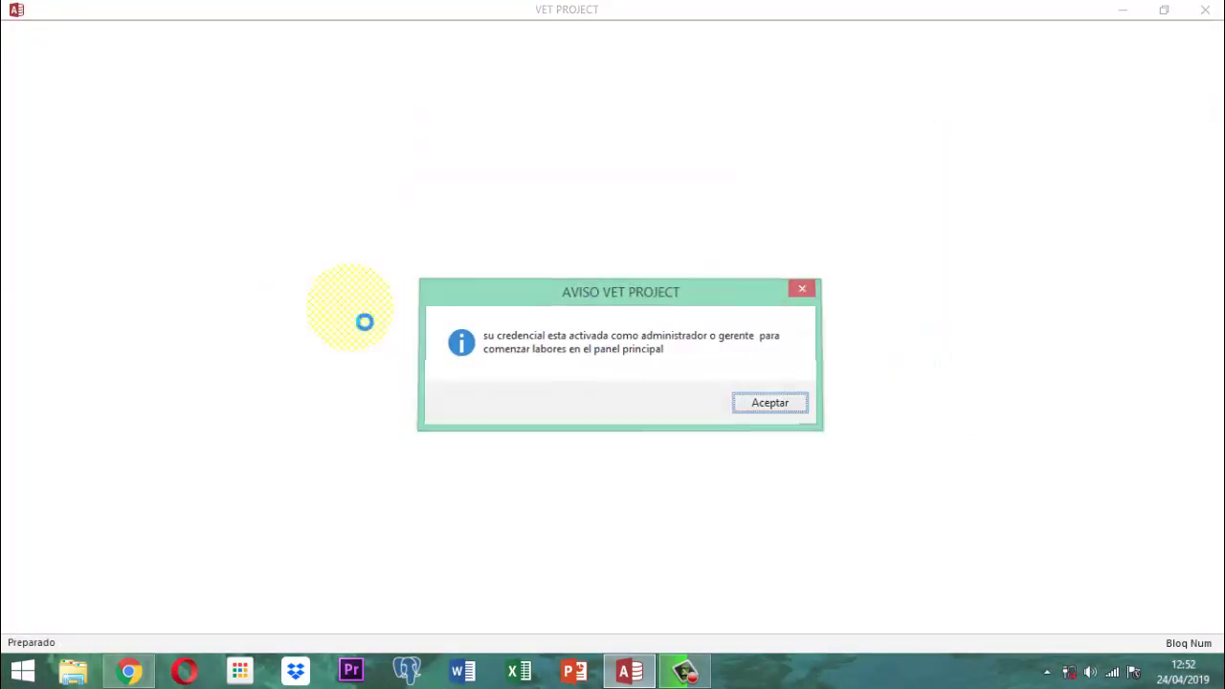
{"action": "key", "text": "Return"}
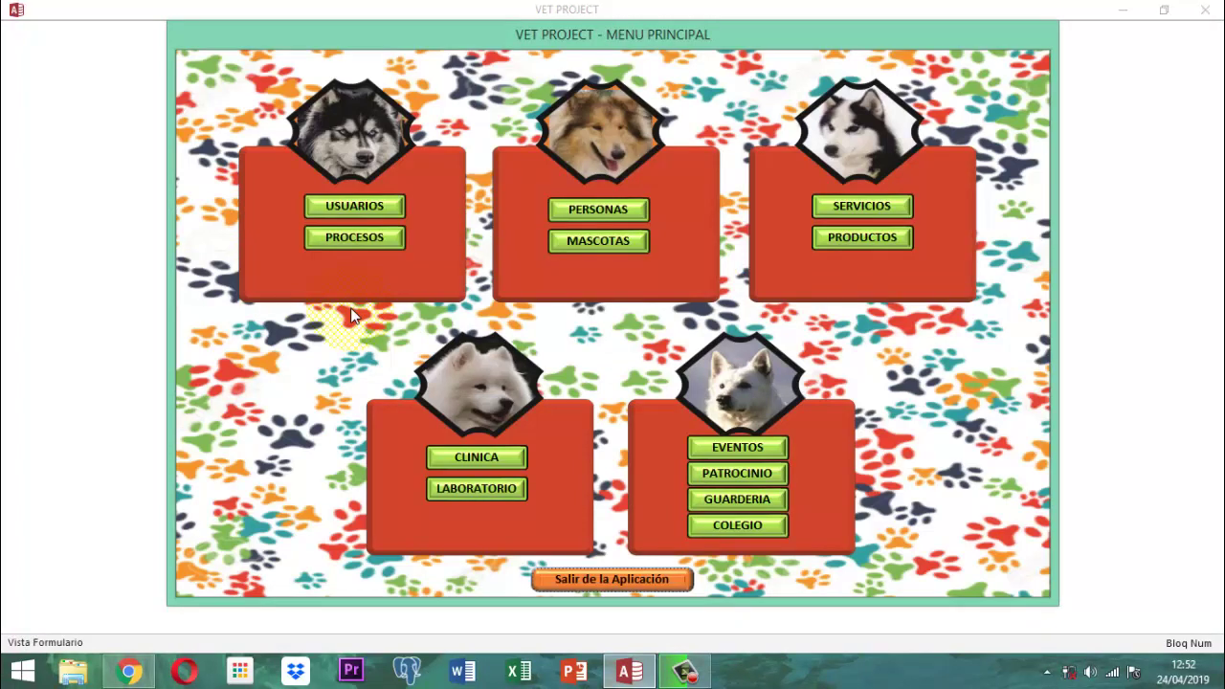
In PROCESOS, use 'Activar botones Opción' with the admin key to unlock the ribbon.
{"action": "left_click", "coordinate": [367, 238]}
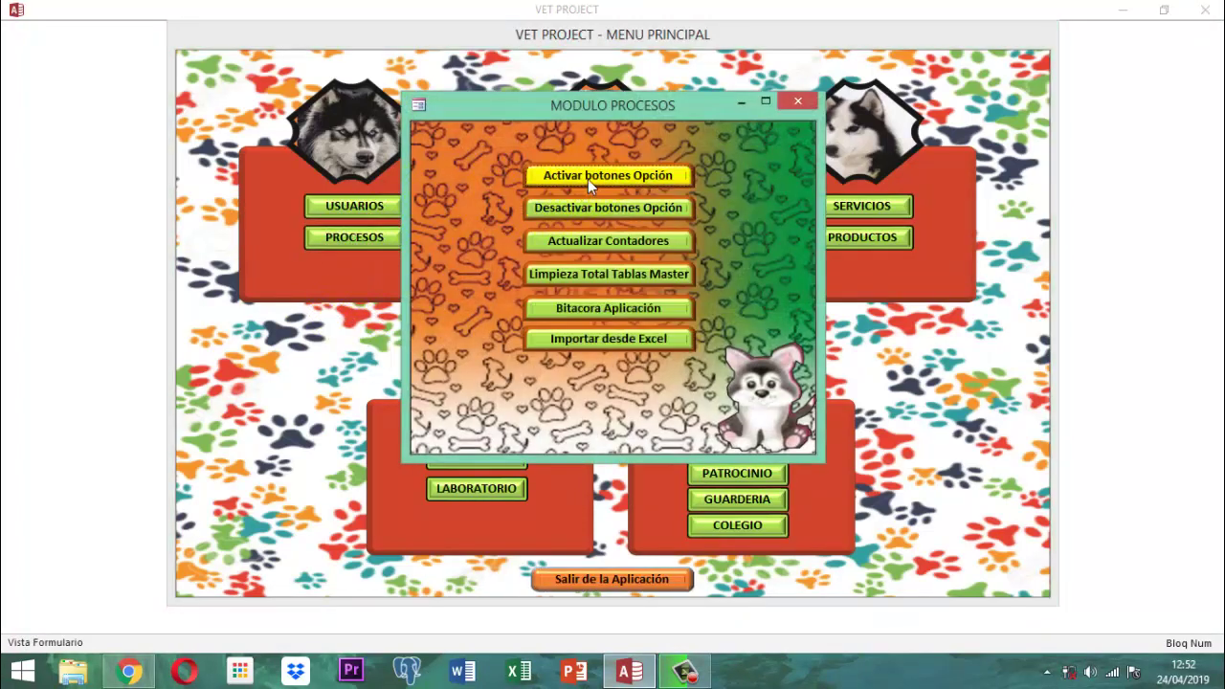
{"action": "left_click", "coordinate": [588, 179]}
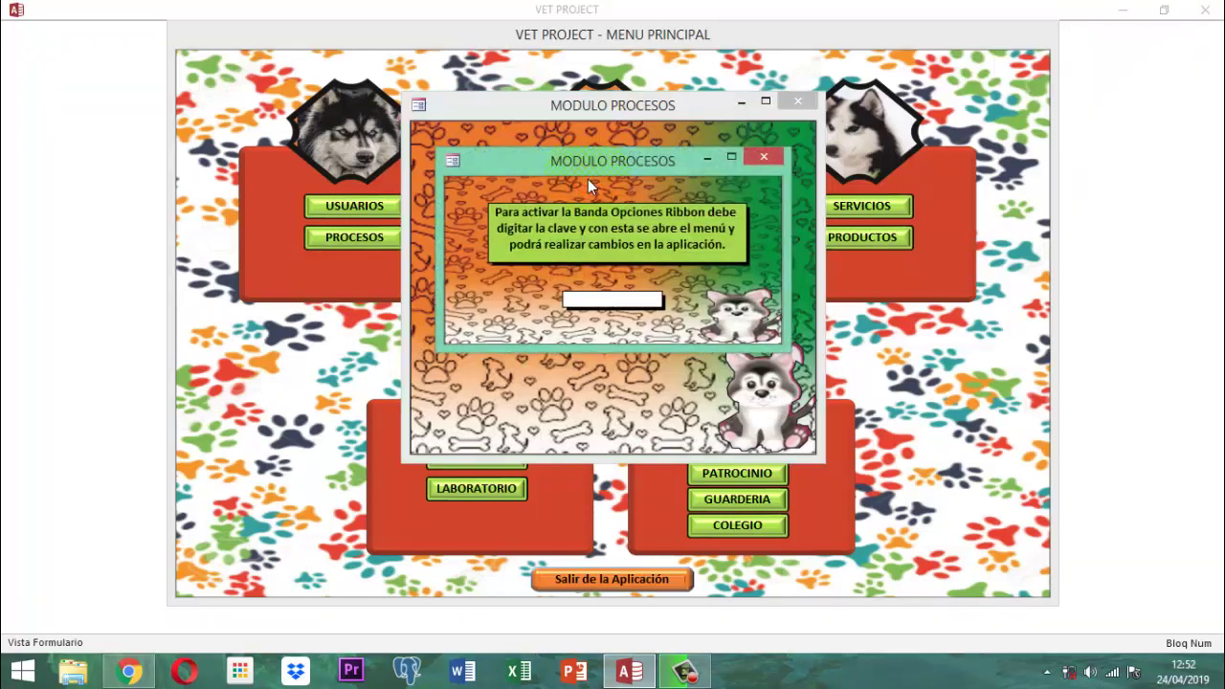
{"action": "type", "text": "********"}
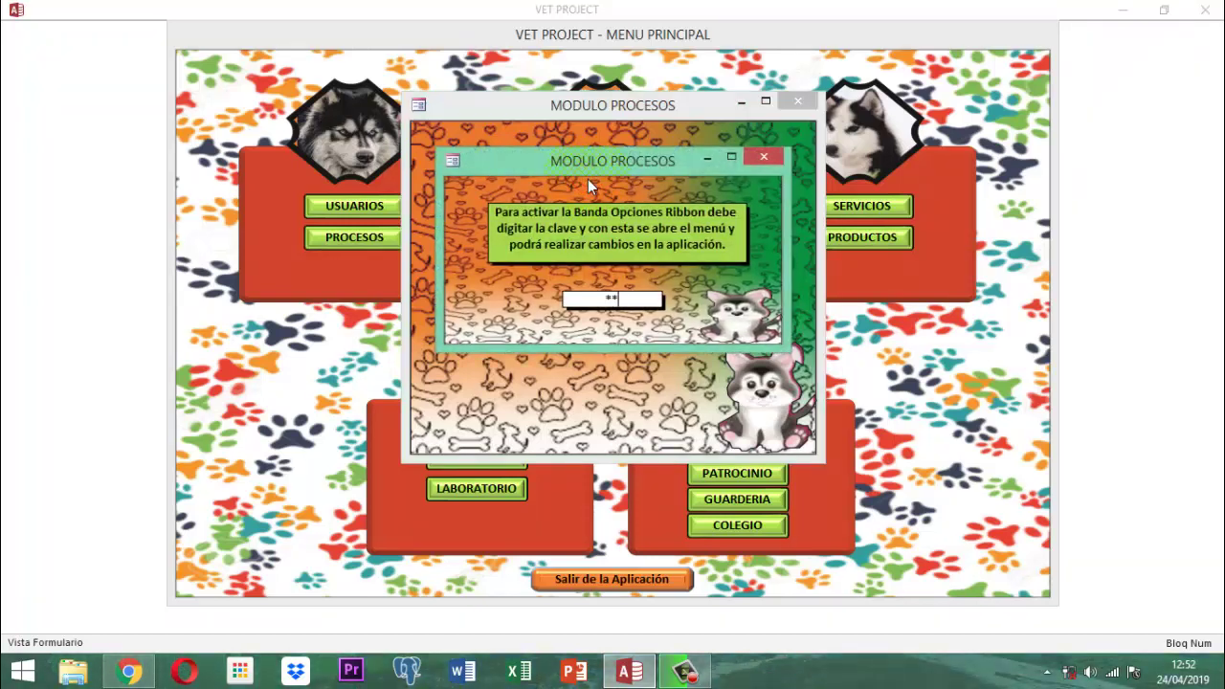
{"action": "key", "text": "Return"}
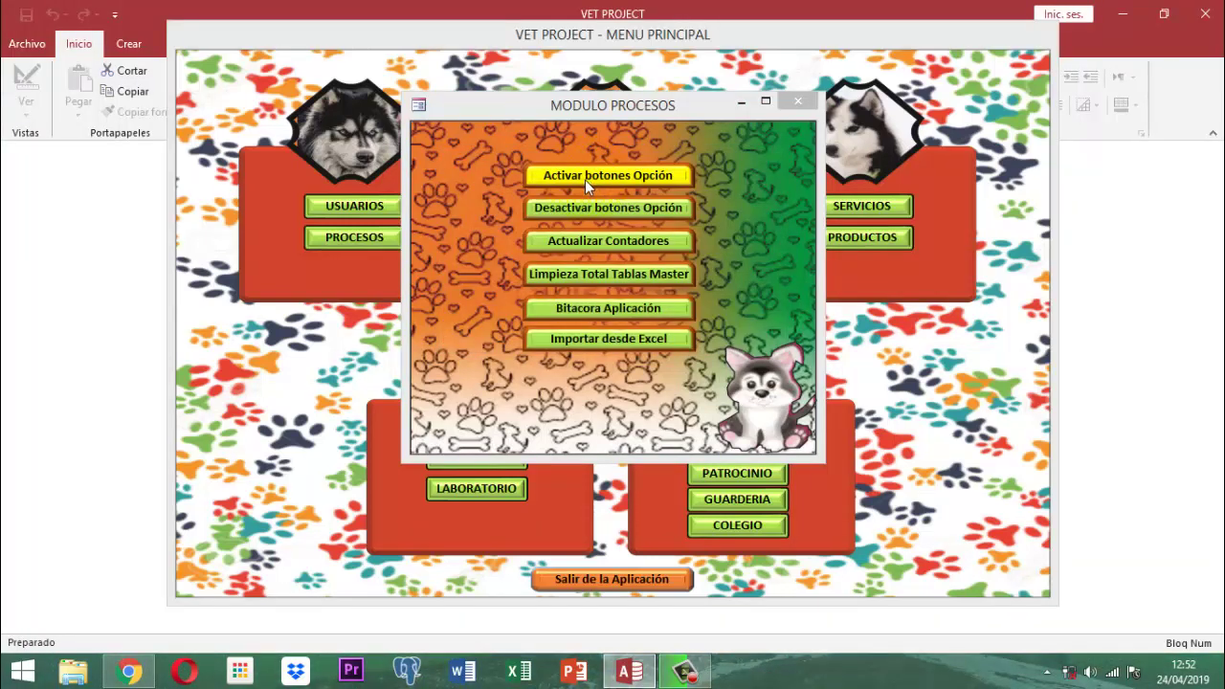
Close the MODULO PROCESOS window and the VET PROJECT main menu form.
{"action": "left_click", "coordinate": [810, 107]}
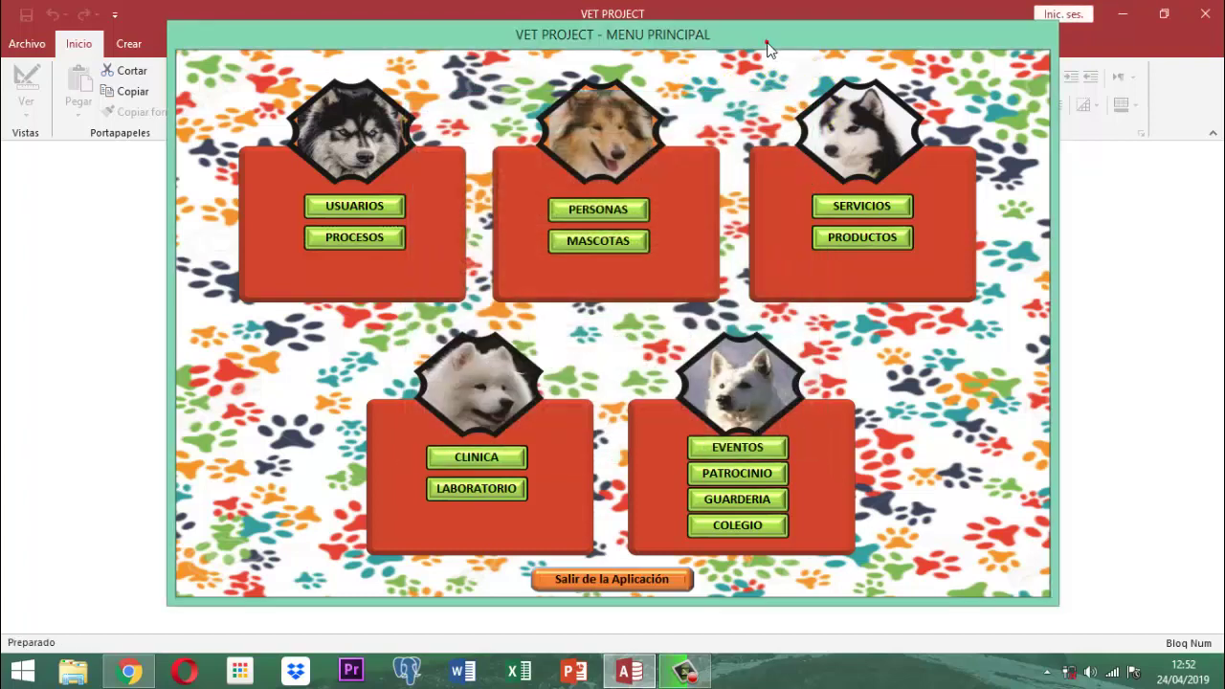
{"action": "right_click", "coordinate": [765, 41]}
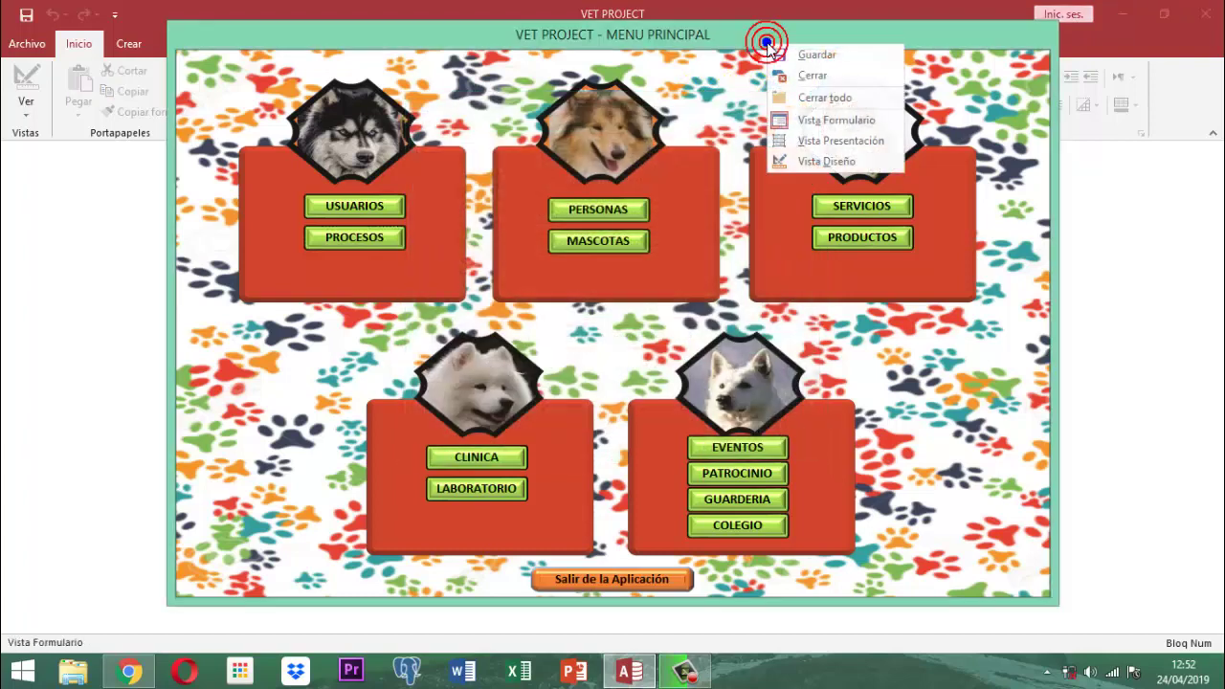
{"action": "left_click", "coordinate": [809, 75]}
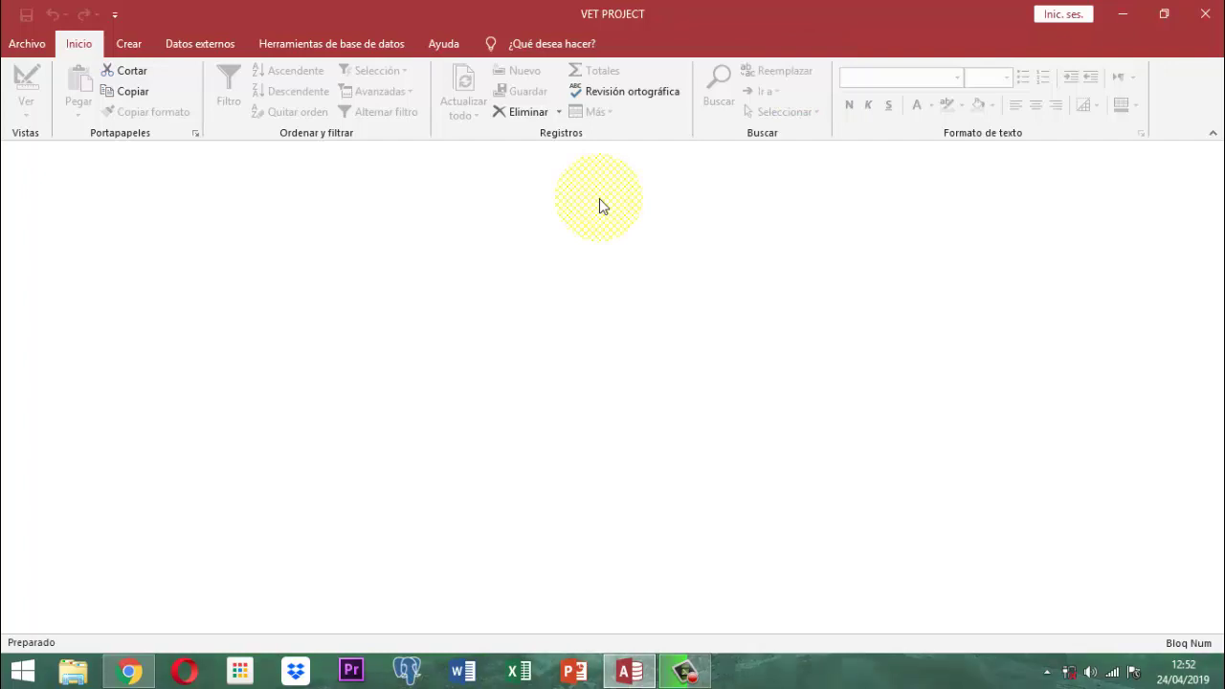
Show the navigation pane with F11 and filter it to Hoy, leaving only CsAcNumero Mascota.
{"action": "key", "text": "F11"}
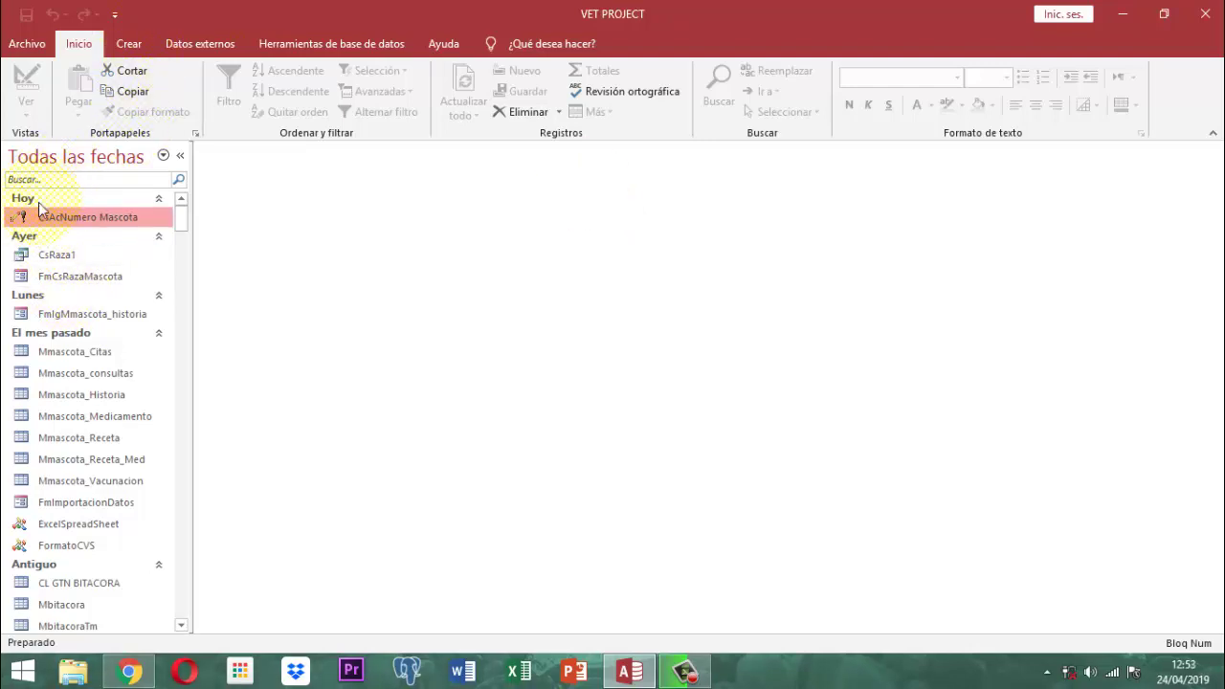
{"action": "left_click", "coordinate": [67, 156]}
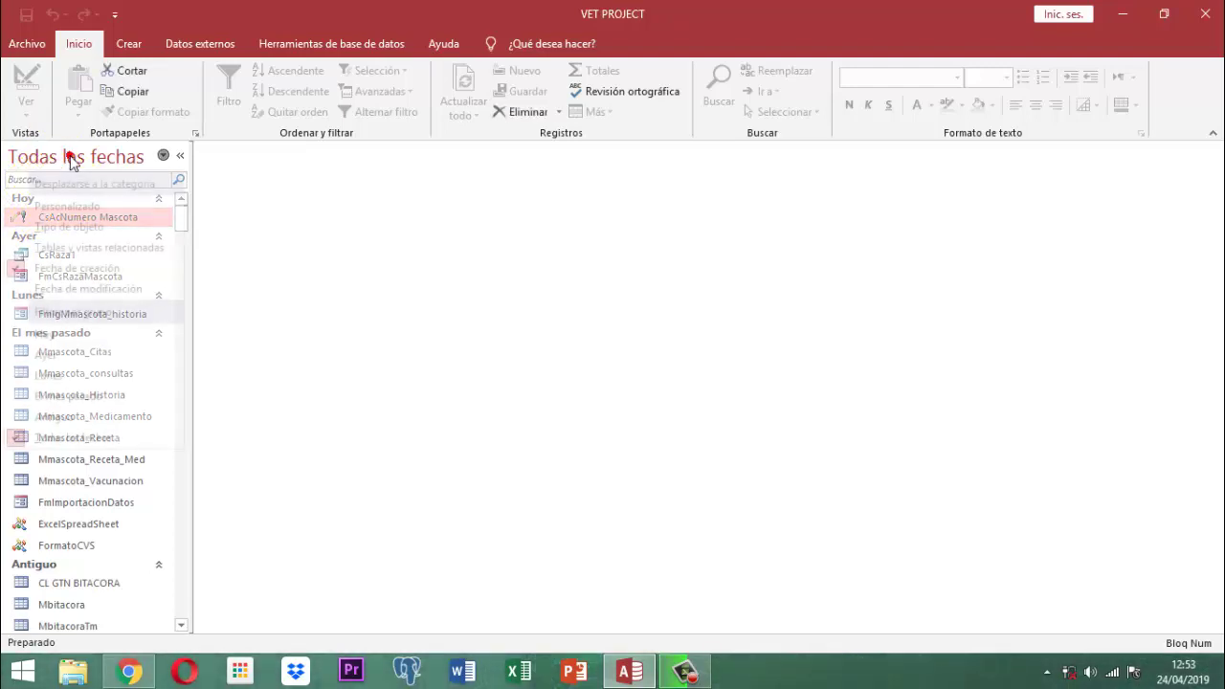
{"action": "left_click", "coordinate": [39, 331]}
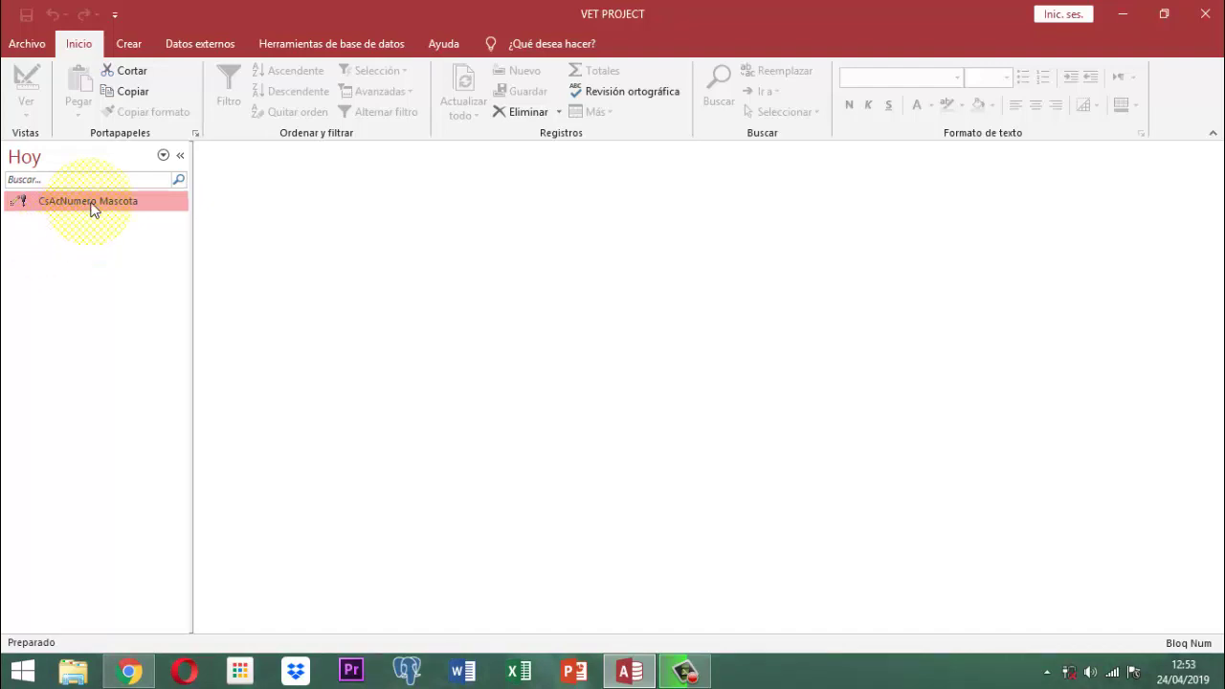
Open CsAcNumero Mascota in Vista Diseño and drag the splitter down to enlarge the table area.
{"action": "right_click", "coordinate": [91, 203]}
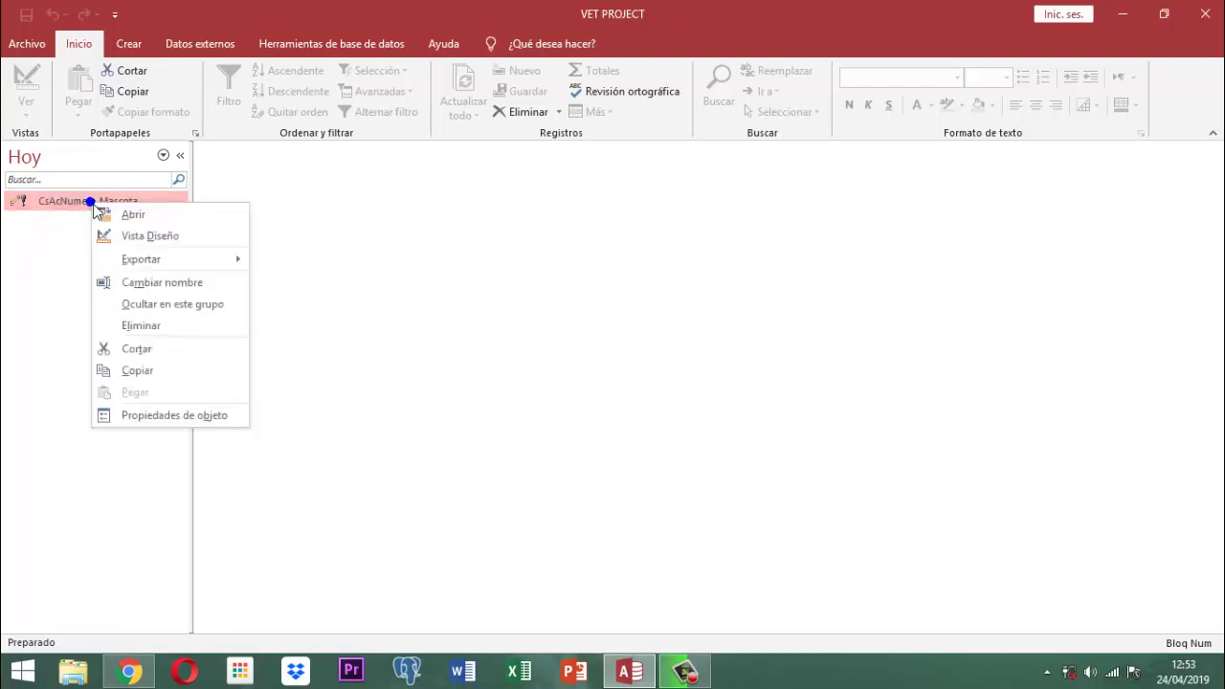
{"action": "left_click", "coordinate": [134, 236]}
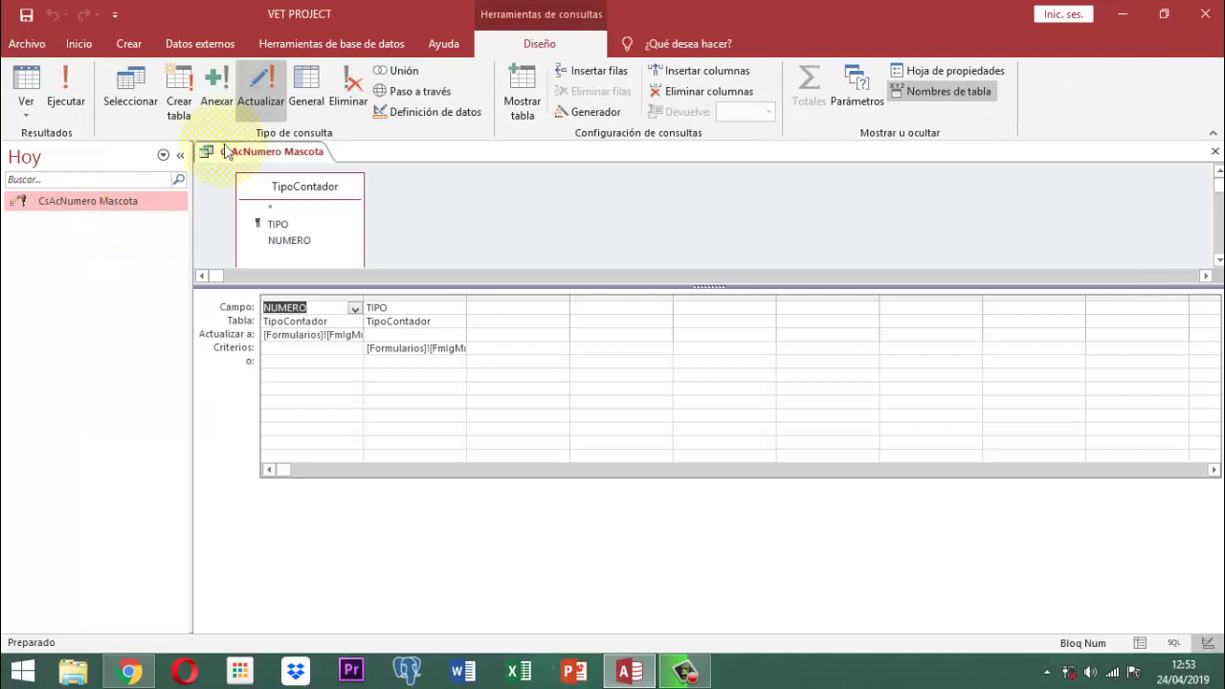
{"action": "left_click", "coordinate": [268, 84]}
{"action": "left_click_drag", "start_coordinate": [400, 294], "coordinate": [403, 361]}
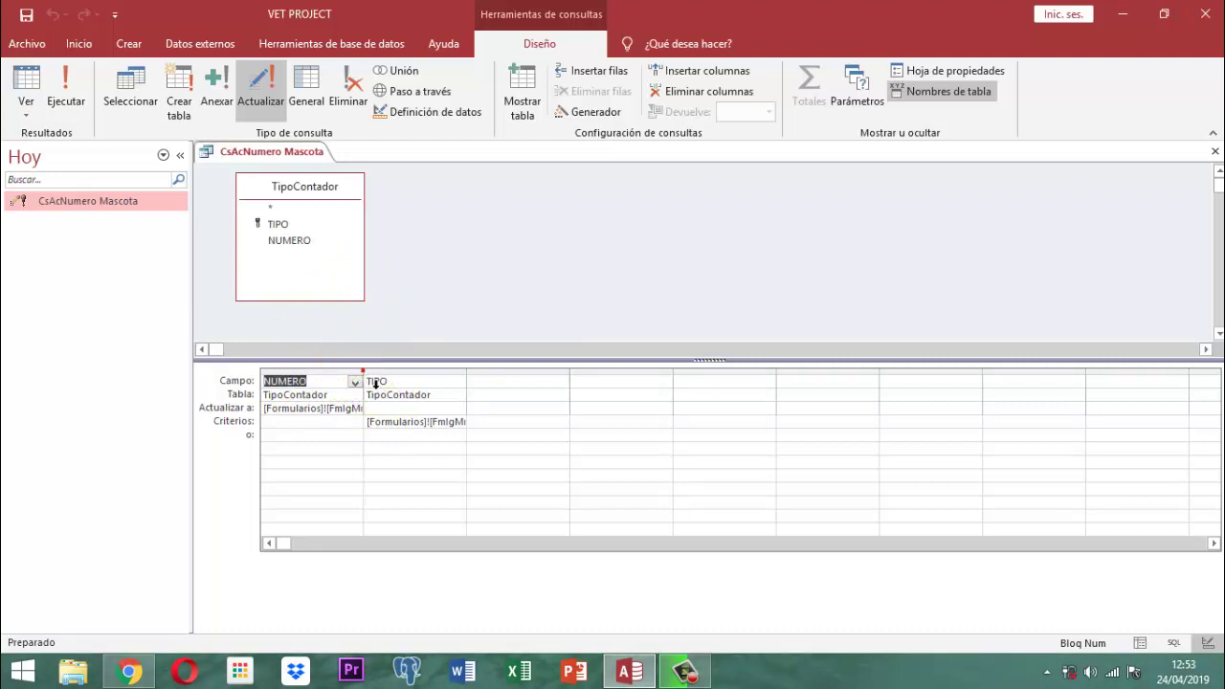
Autofit the NUMERO and TIPO grid columns to reveal their FmlgMmascota_historia form references.
{"action": "double_click", "coordinate": [365, 380]}
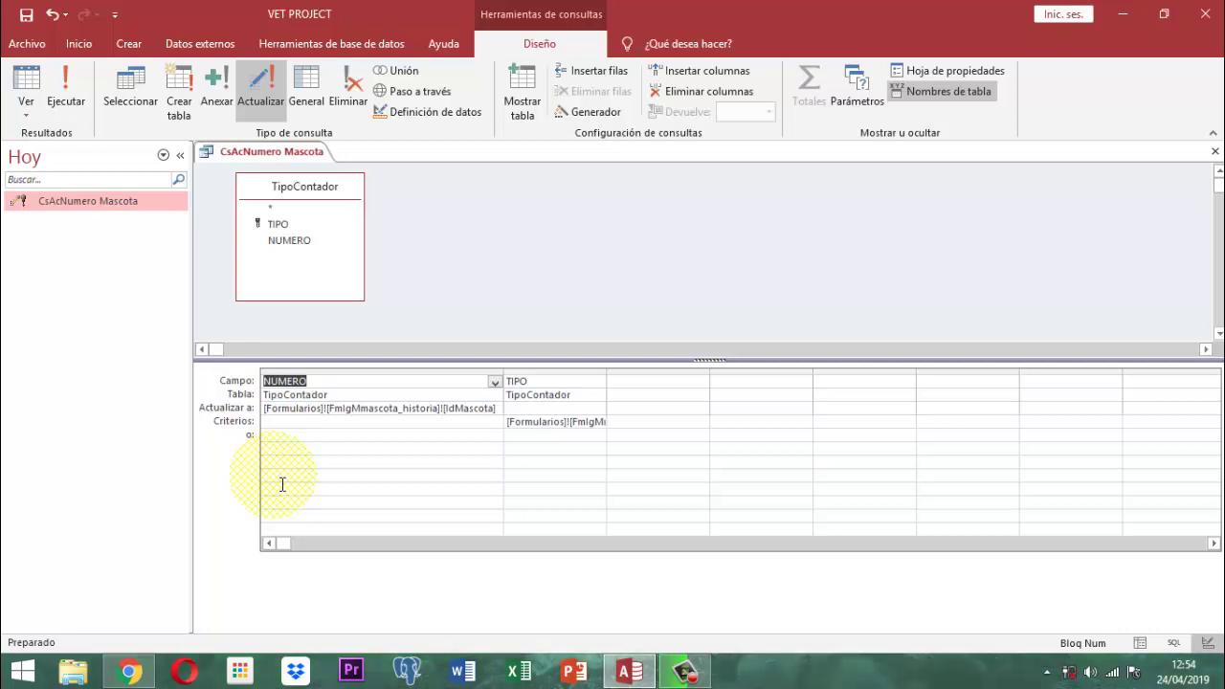
{"action": "double_click", "coordinate": [607, 374]}
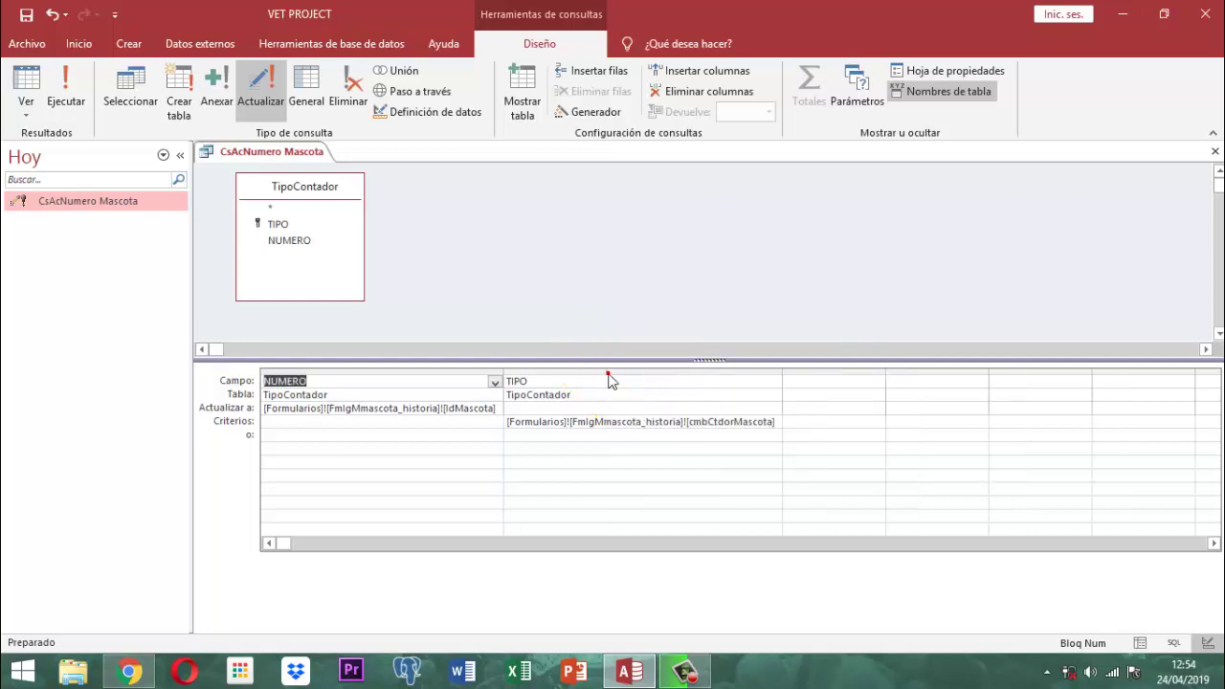
{"action": "left_click", "coordinate": [607, 374]}
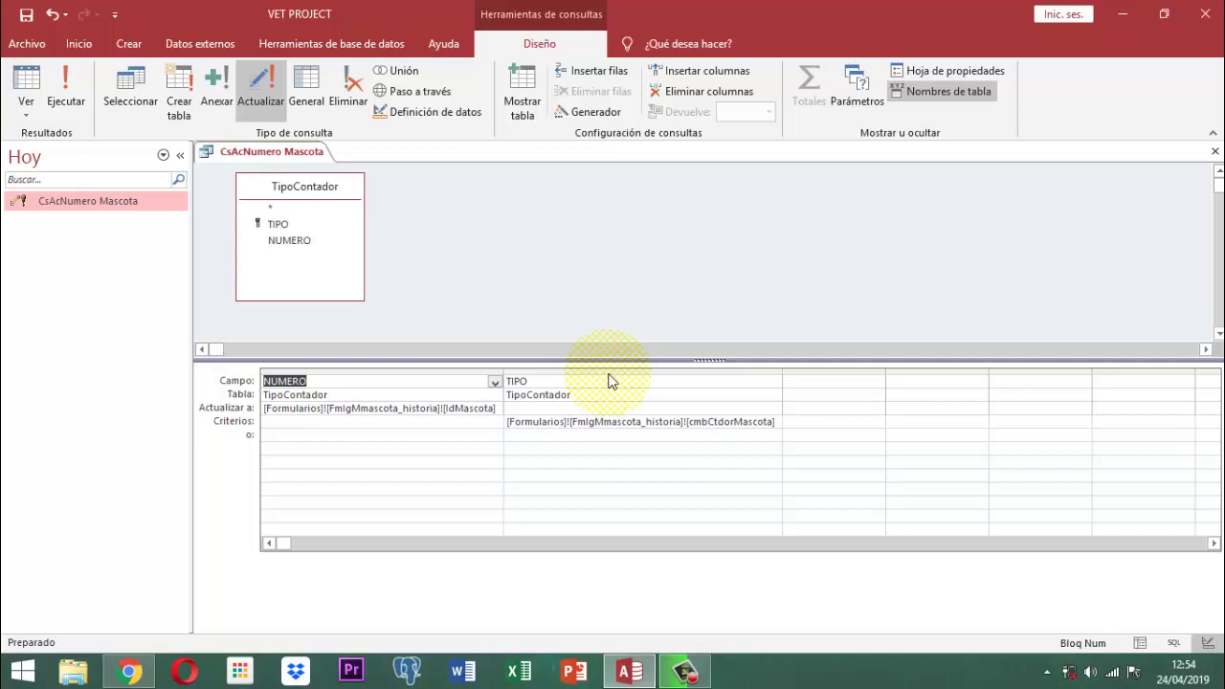
Close CsAcNumero Mascota, answering No to saving, then set the navigation pane filter to Ayer.
{"action": "right_click", "coordinate": [268, 158]}
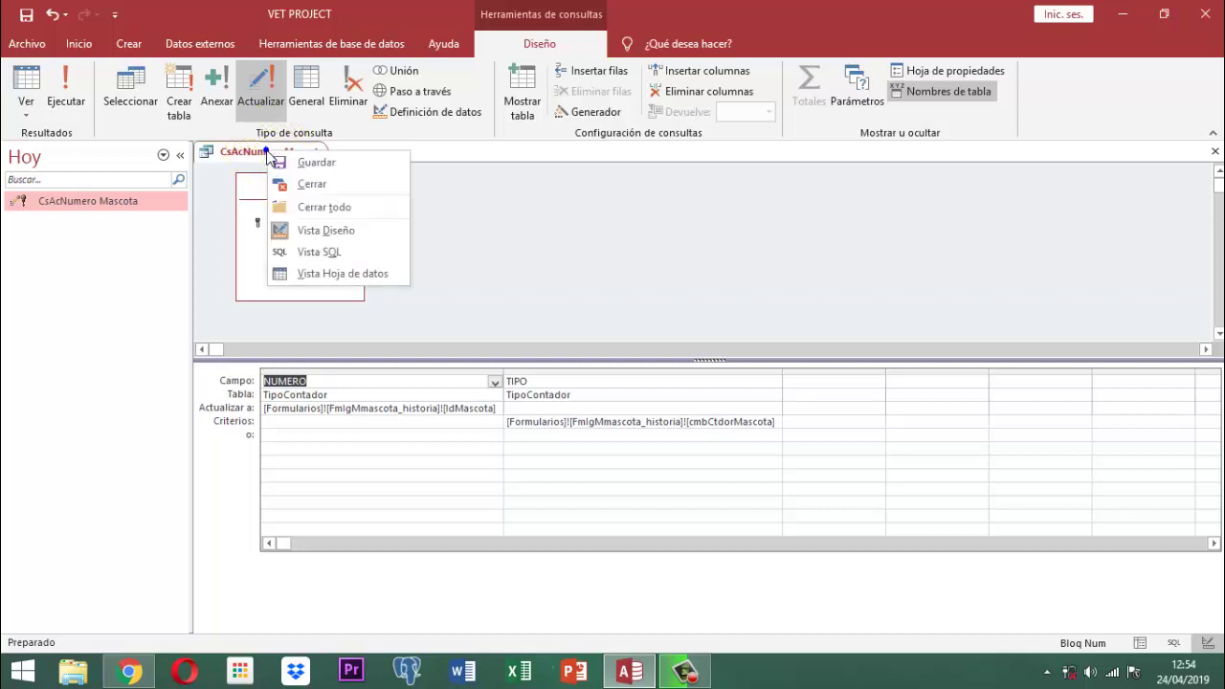
{"action": "left_click", "coordinate": [272, 159]}
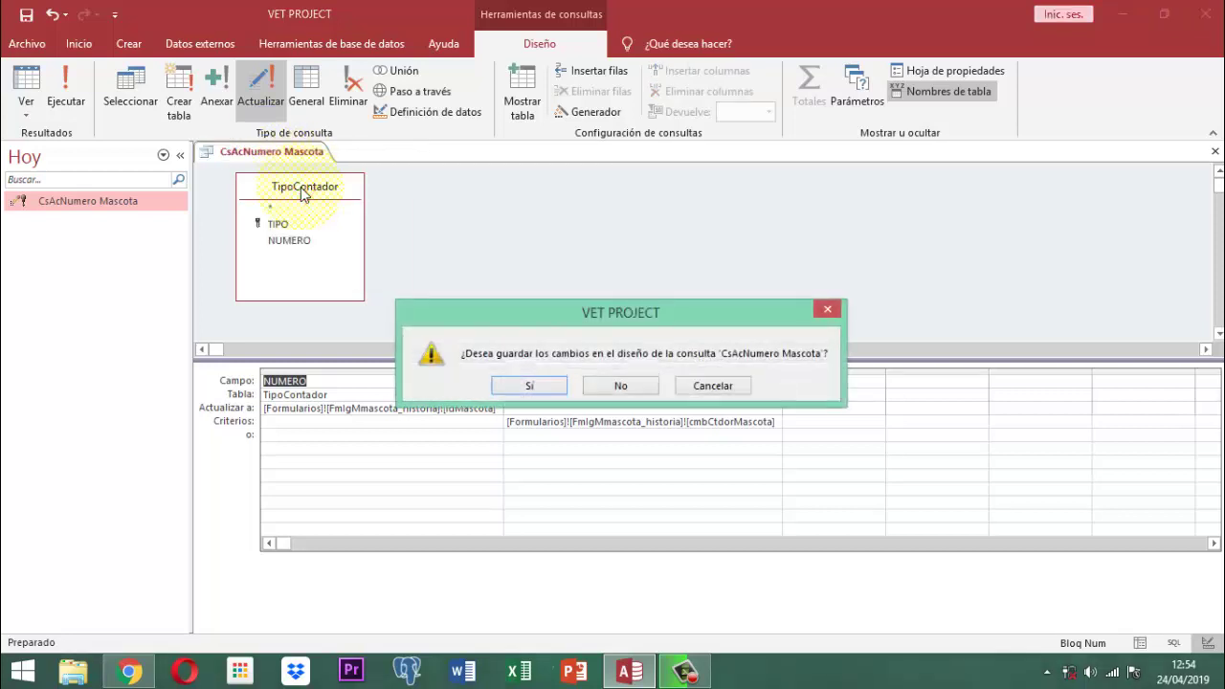
{"action": "left_click", "coordinate": [620, 386]}
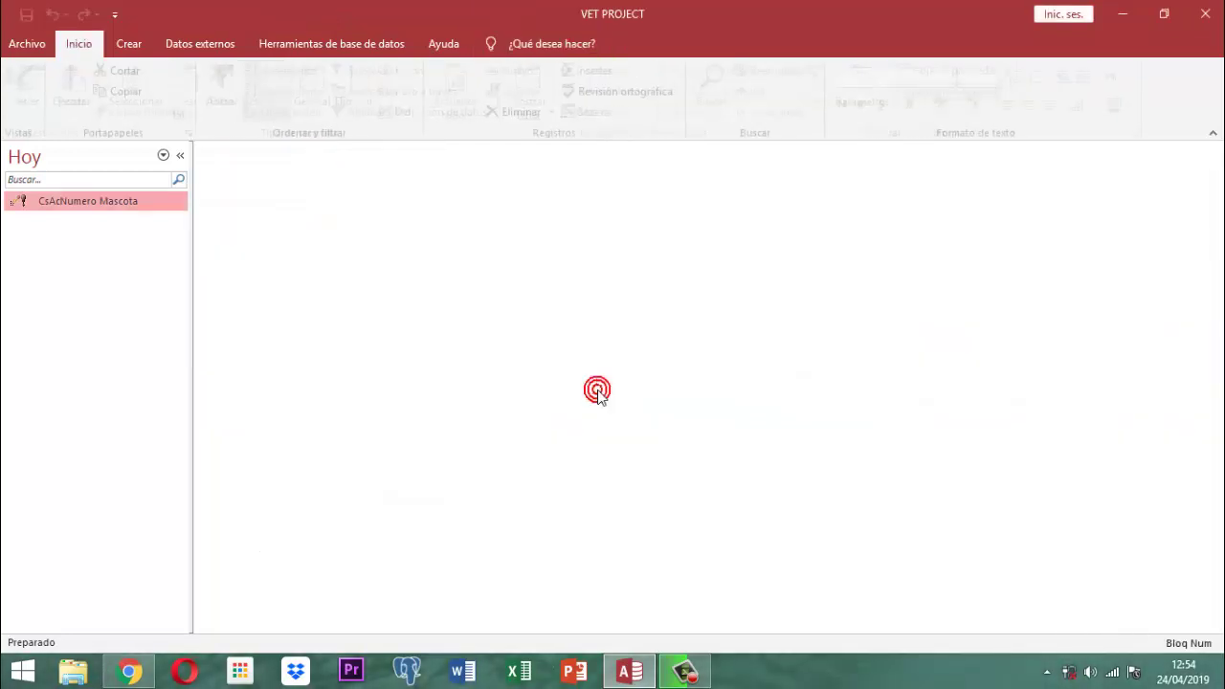
{"action": "left_click", "coordinate": [43, 165]}
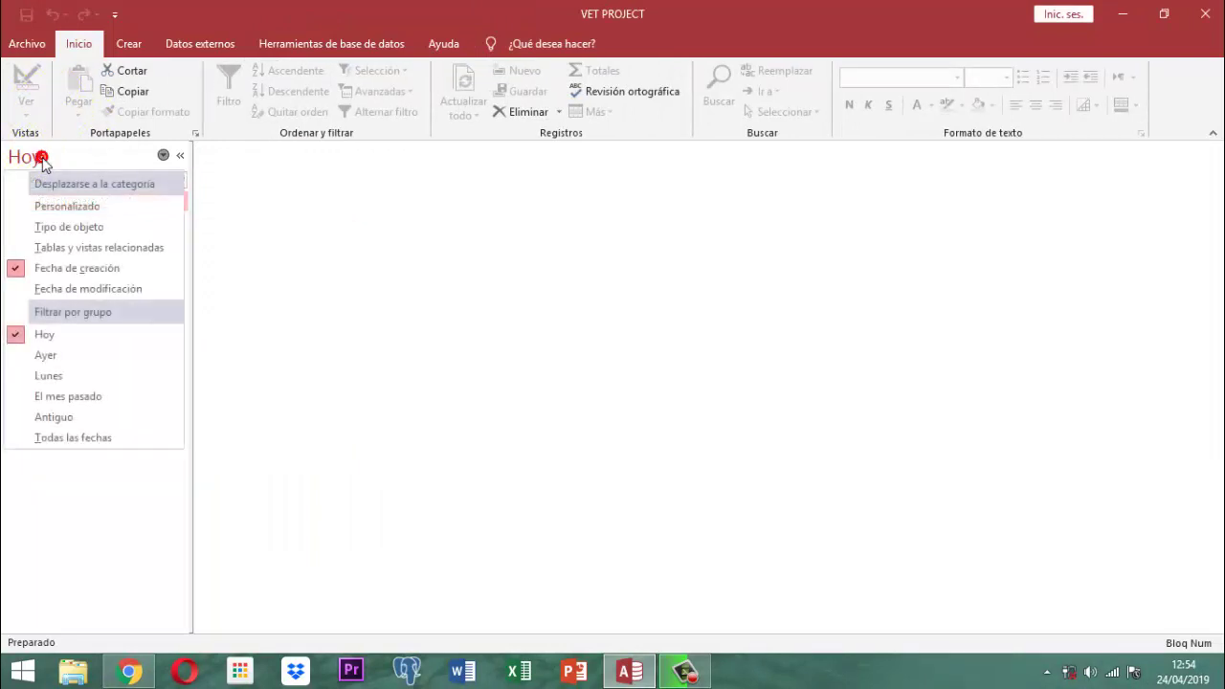
{"action": "left_click", "coordinate": [57, 355]}
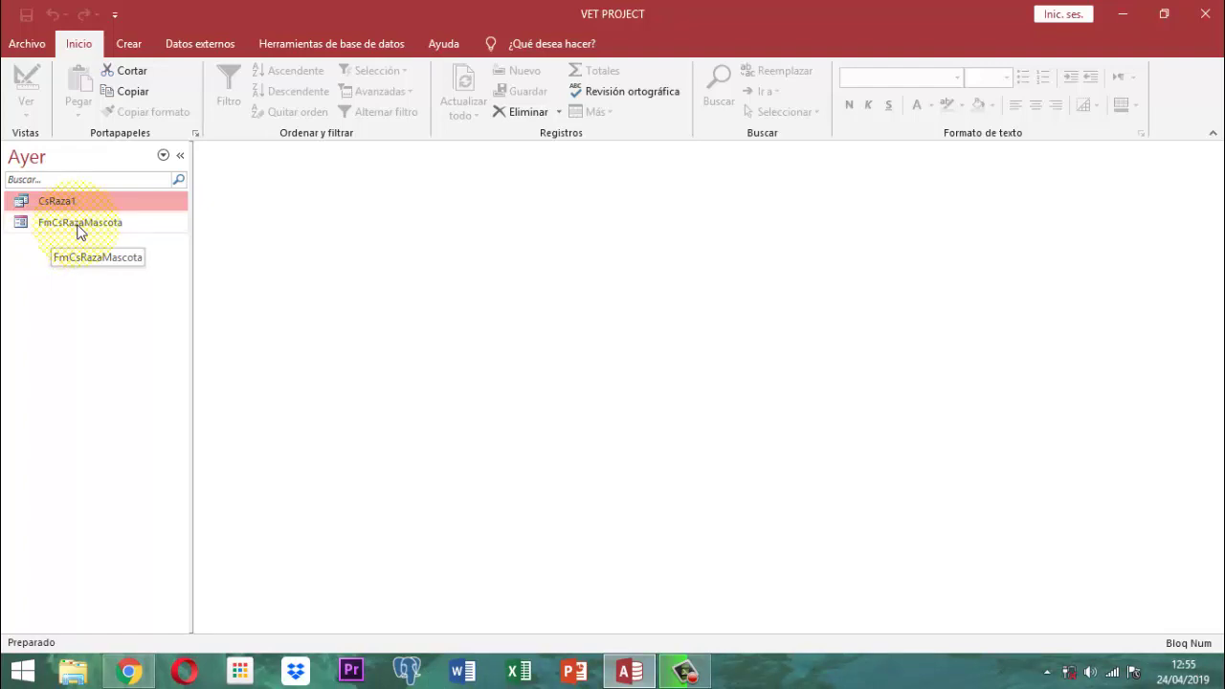
Filter the navigation pane to Lunes and open FmlgMmascota_historia in Vista Diseño.
{"action": "left_click", "coordinate": [58, 156]}
{"action": "left_click", "coordinate": [58, 377]}
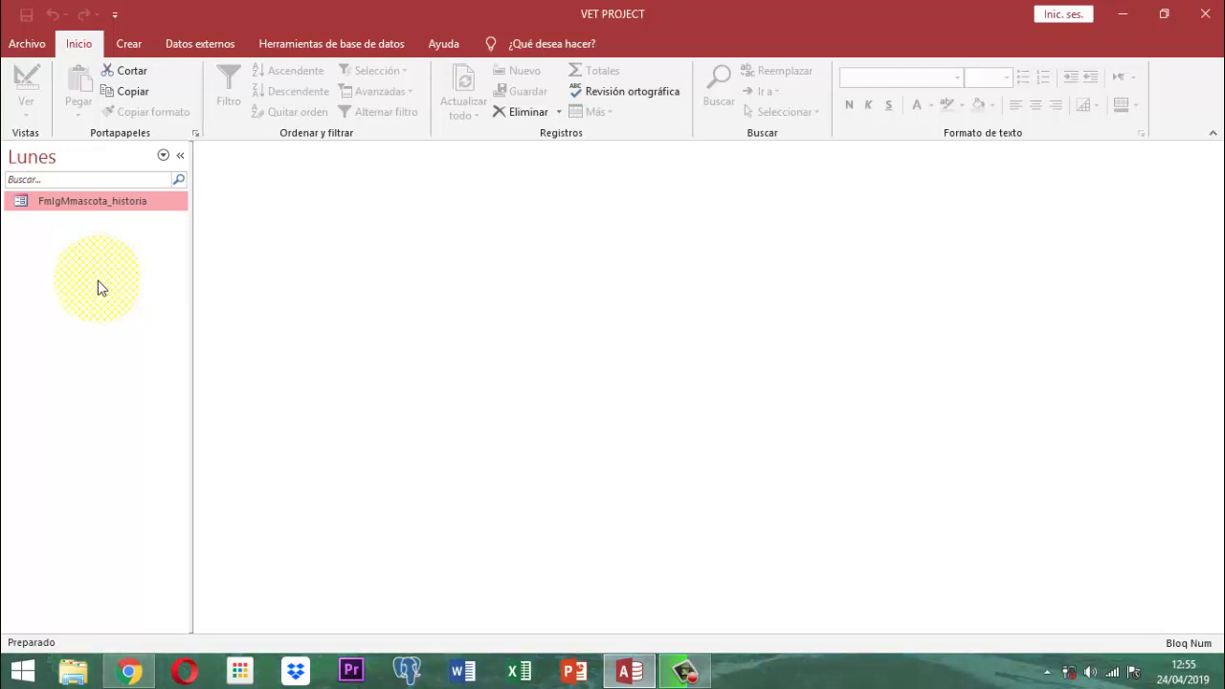
{"action": "right_click", "coordinate": [81, 207]}
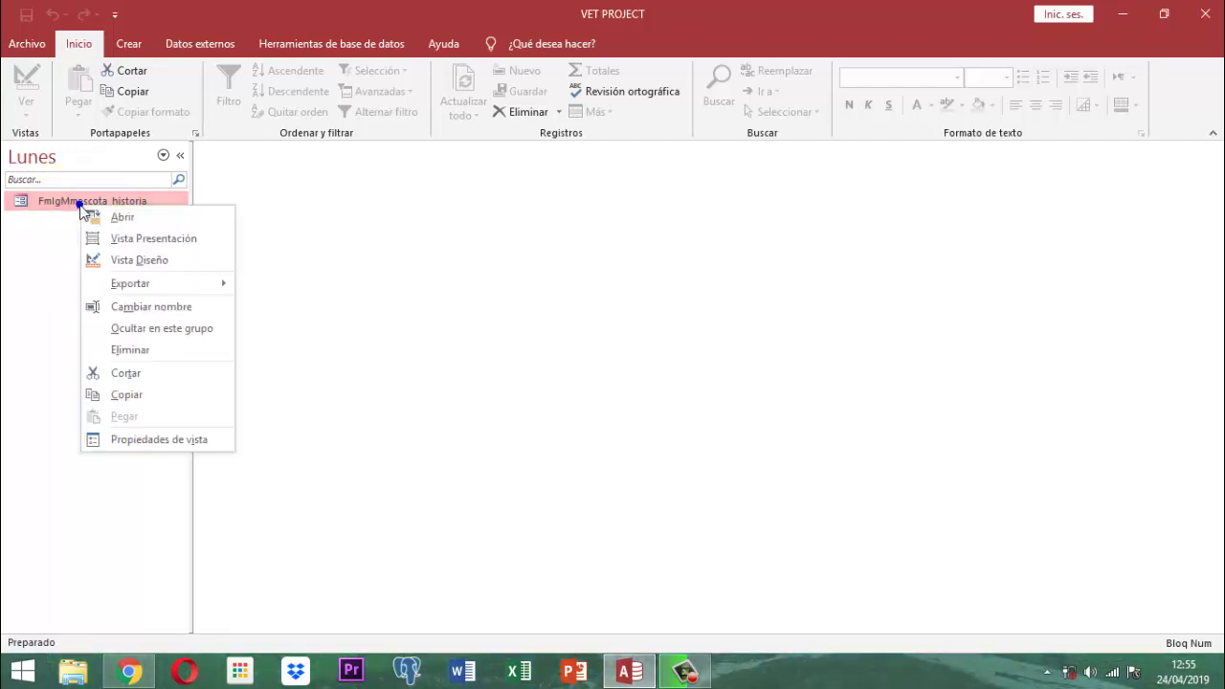
{"action": "left_click", "coordinate": [127, 264]}
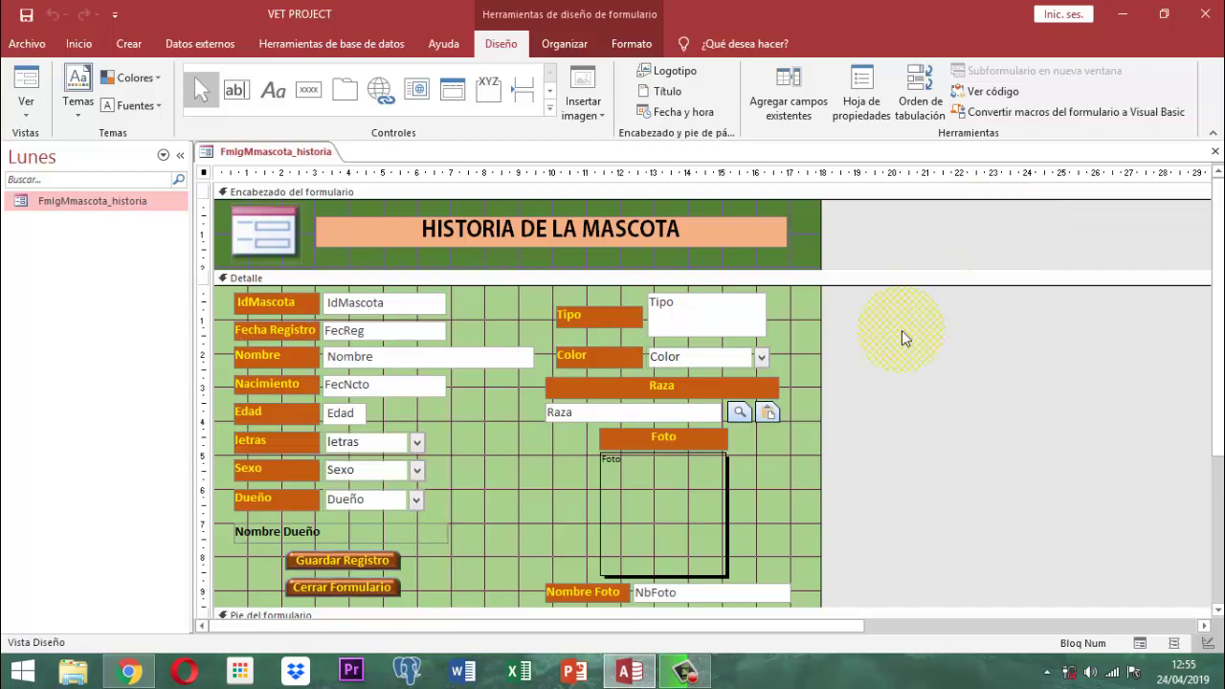
{"action": "scroll", "coordinate": [902, 335], "scroll_direction": "down", "scroll_amount": 1}
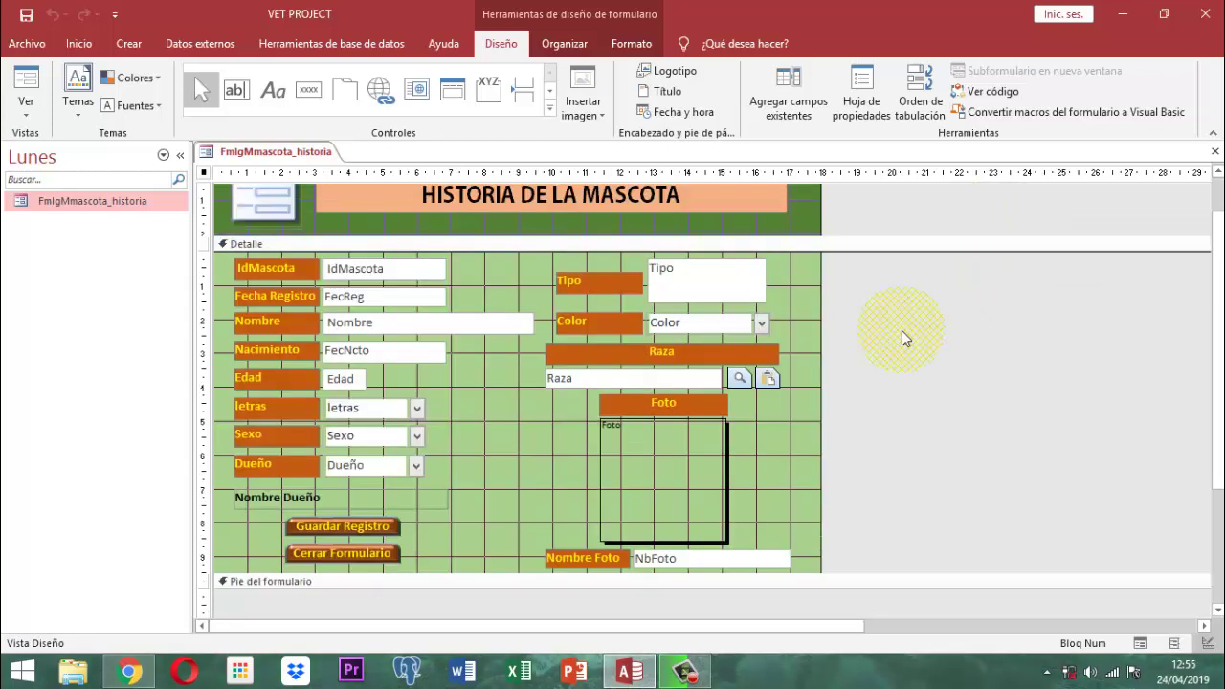
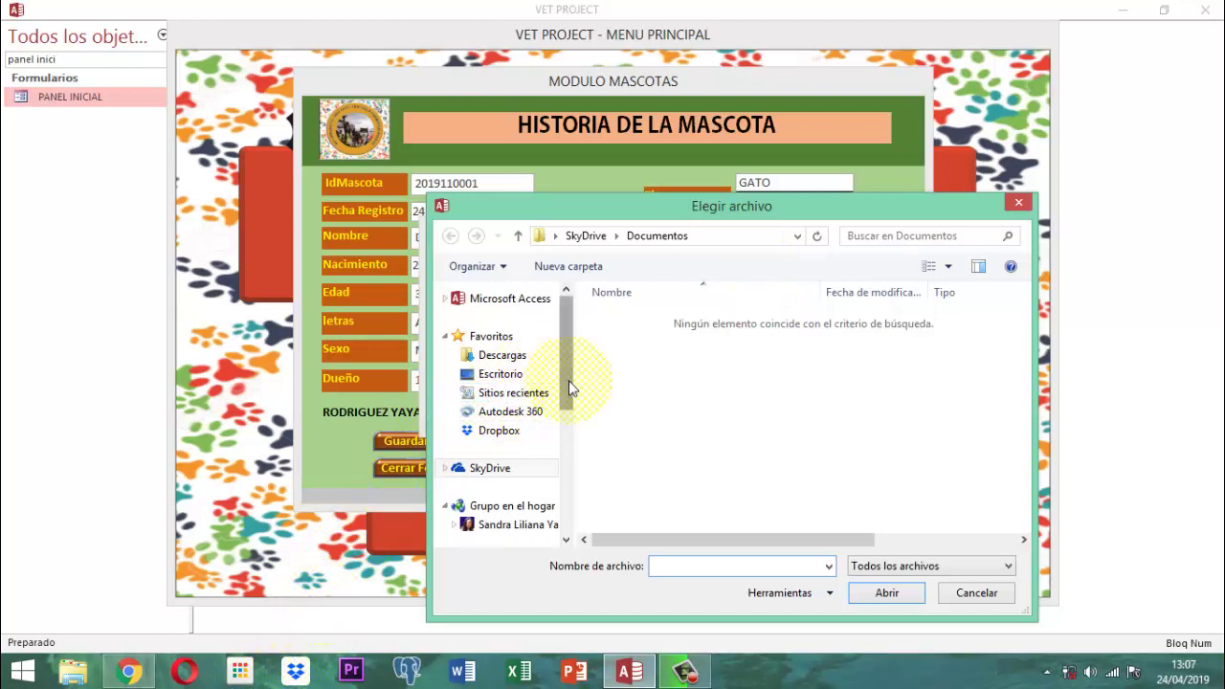
In the file chooser, browse to DATA (D:) > documentos 2019 > archivos celular.
{"action": "left_click_drag", "start_coordinate": [568, 390], "coordinate": [589, 522]}
{"action": "scroll", "coordinate": [564, 498], "scroll_direction": "up", "scroll_amount": 1}
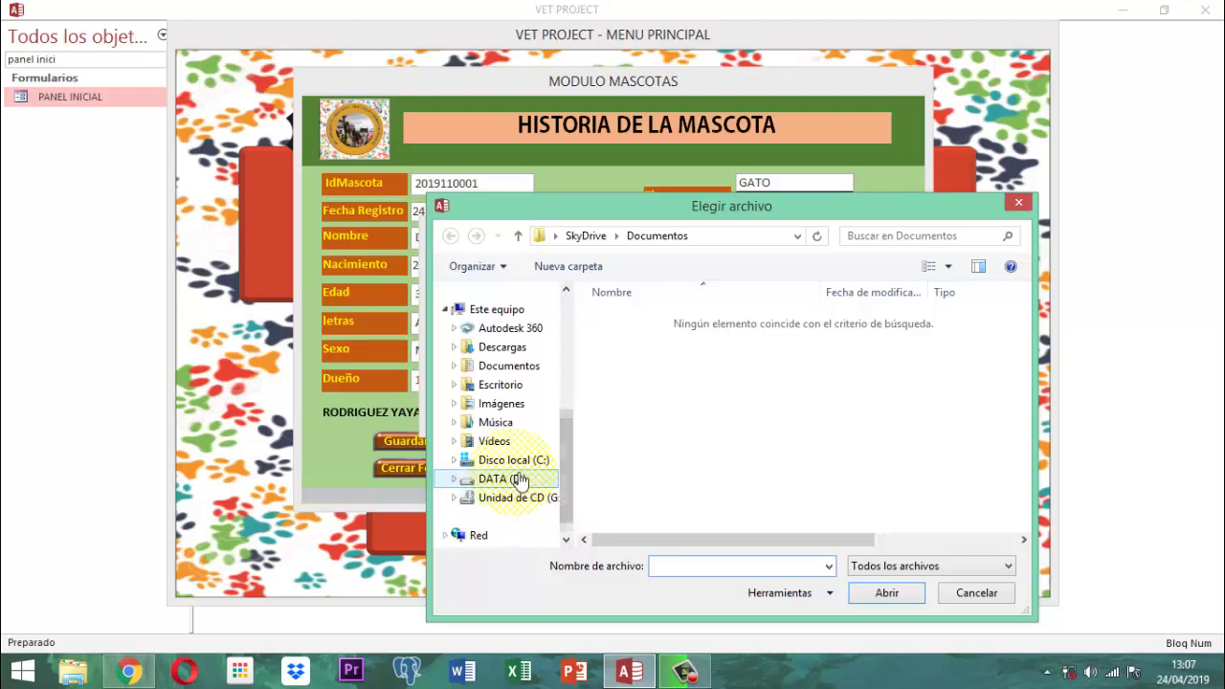
{"action": "left_click", "coordinate": [522, 479]}
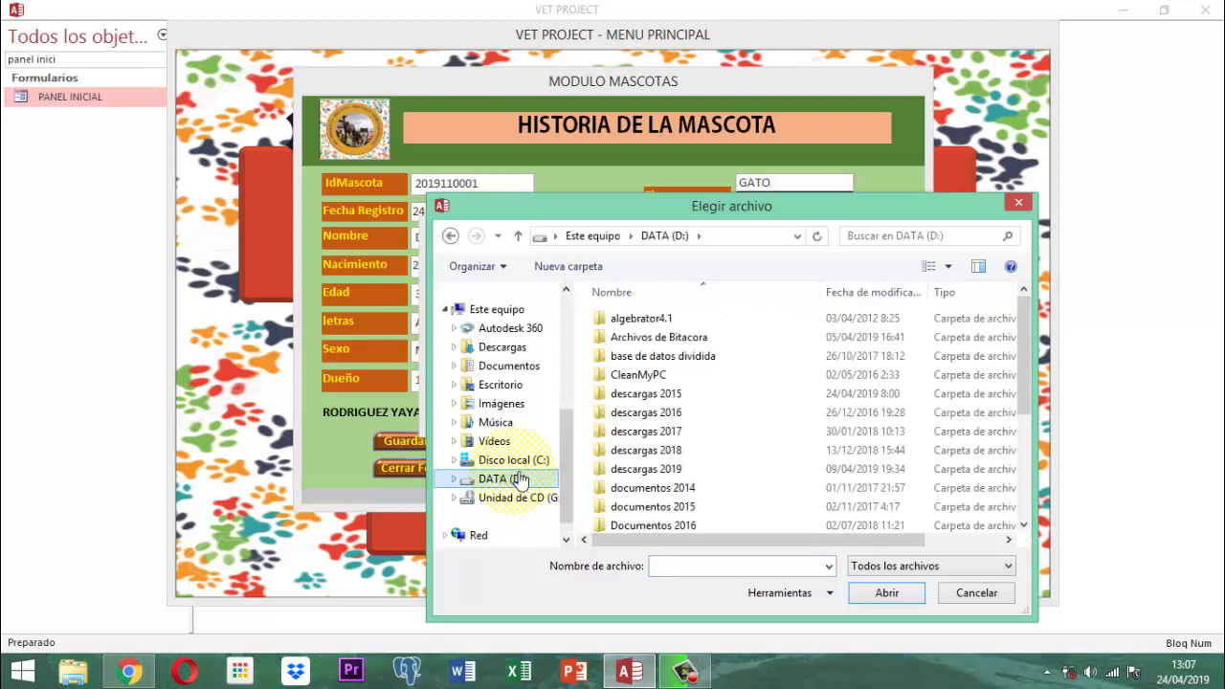
{"action": "left_click", "coordinate": [638, 487]}
{"action": "scroll", "coordinate": [659, 498], "scroll_direction": "down", "scroll_amount": 2}
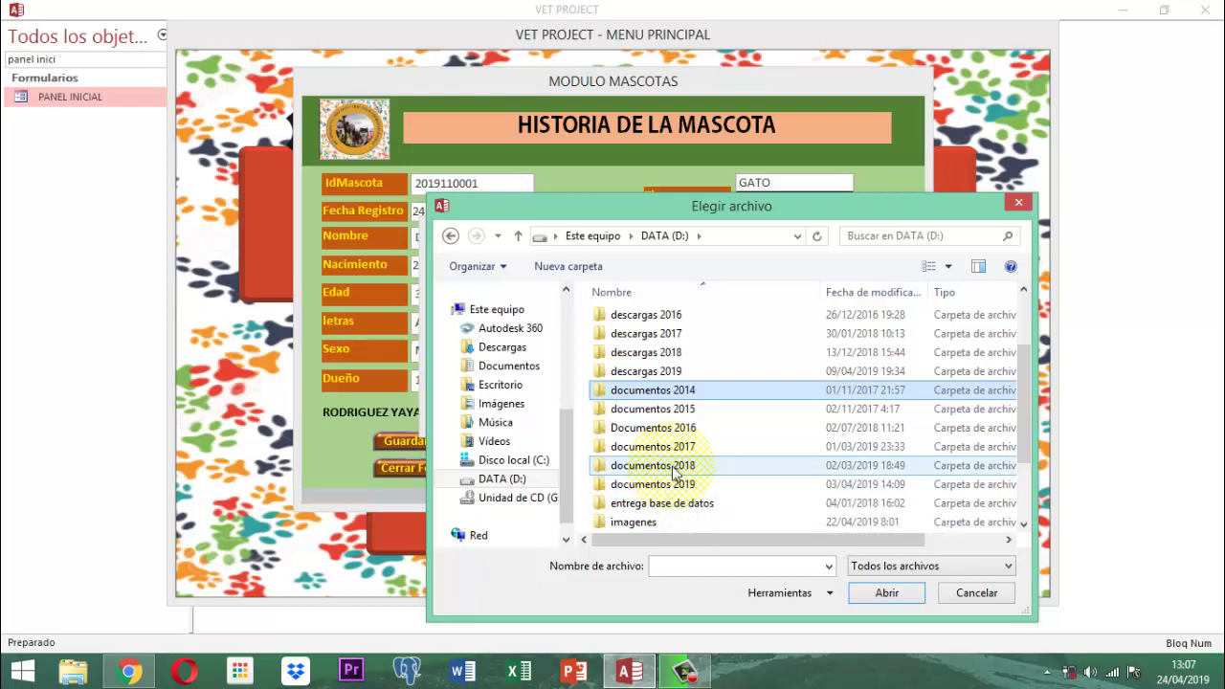
{"action": "left_click", "coordinate": [670, 488]}
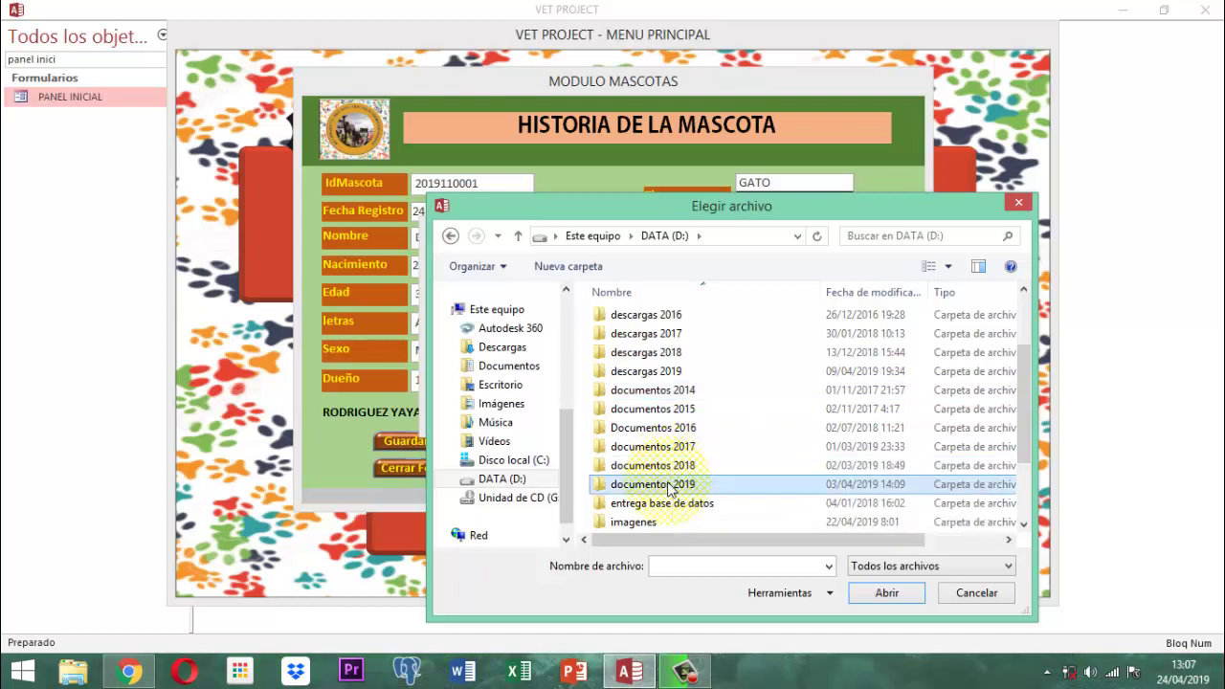
{"action": "double_click", "coordinate": [670, 485]}
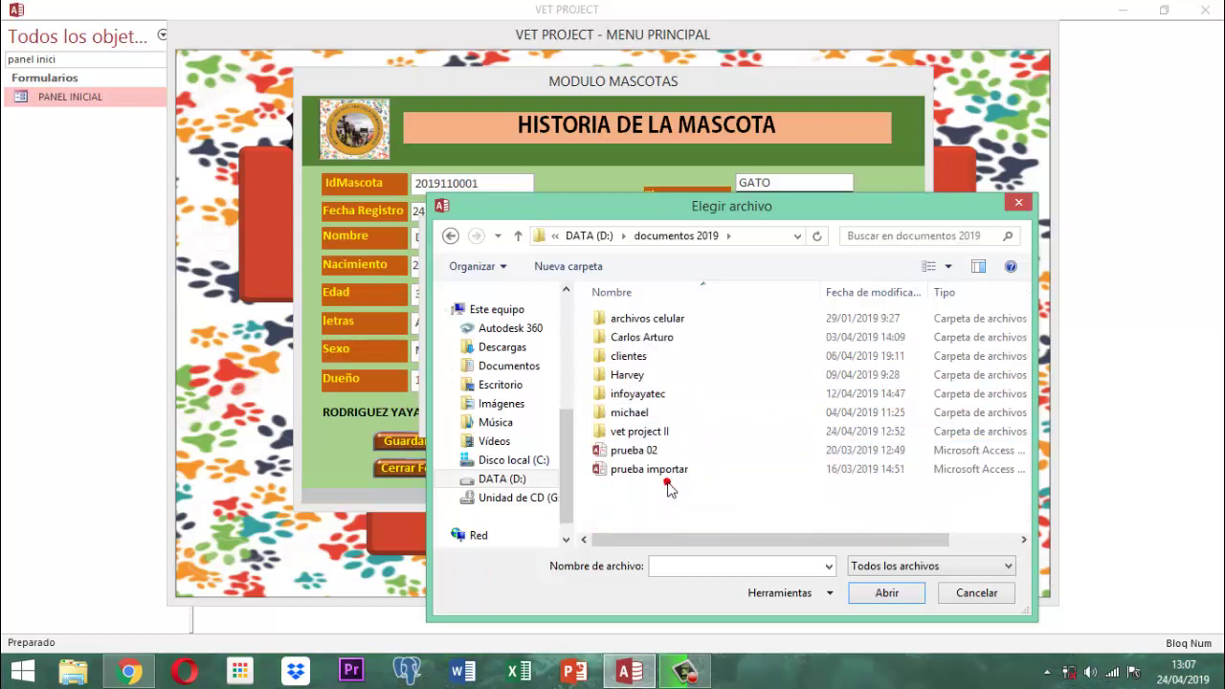
{"action": "double_click", "coordinate": [670, 320]}
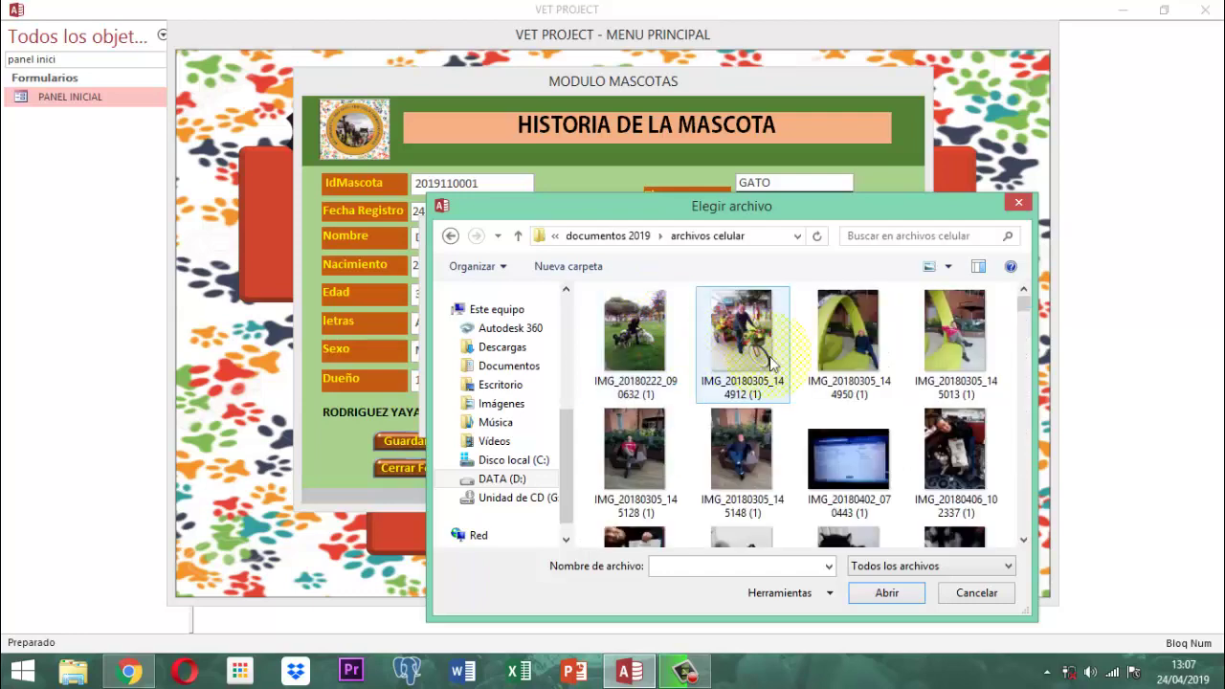
Scroll the archivos celular photos and select IMG_20180708_123937 (1).
{"action": "scroll", "coordinate": [836, 365], "scroll_direction": "down", "scroll_amount": 3}
{"action": "scroll", "coordinate": [836, 365], "scroll_direction": "down", "scroll_amount": 6}
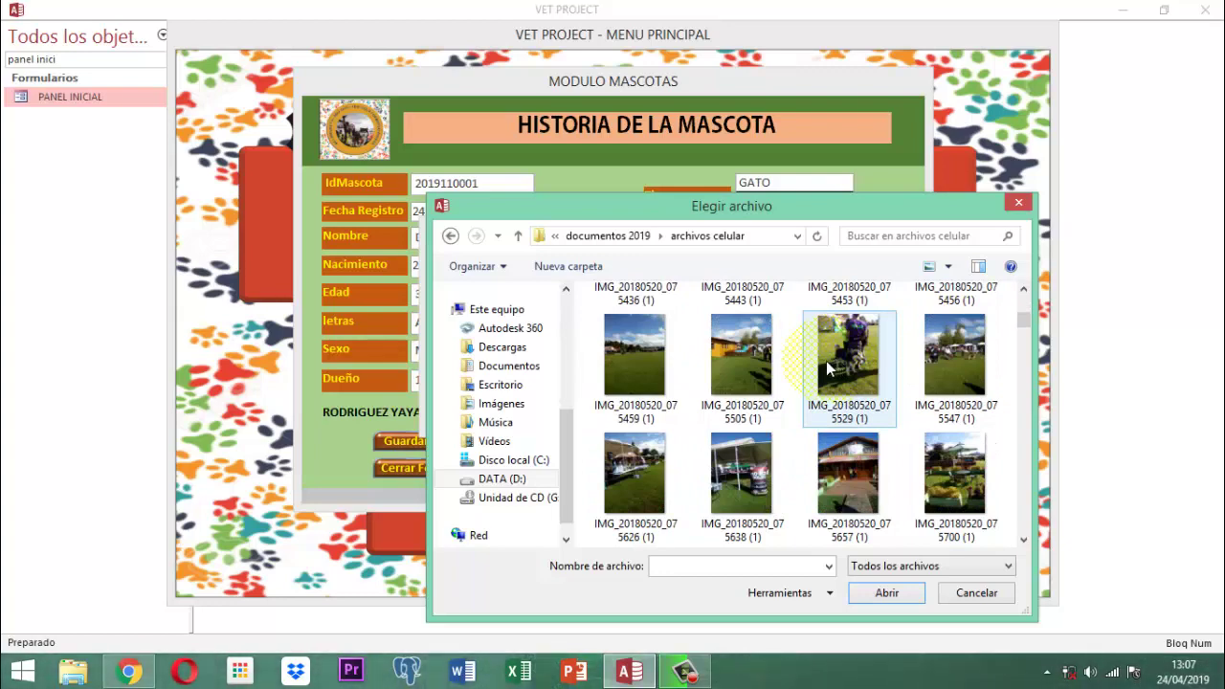
{"action": "scroll", "coordinate": [836, 365], "scroll_direction": "down", "scroll_amount": 5}
{"action": "scroll", "coordinate": [828, 371], "scroll_direction": "down", "scroll_amount": 2}
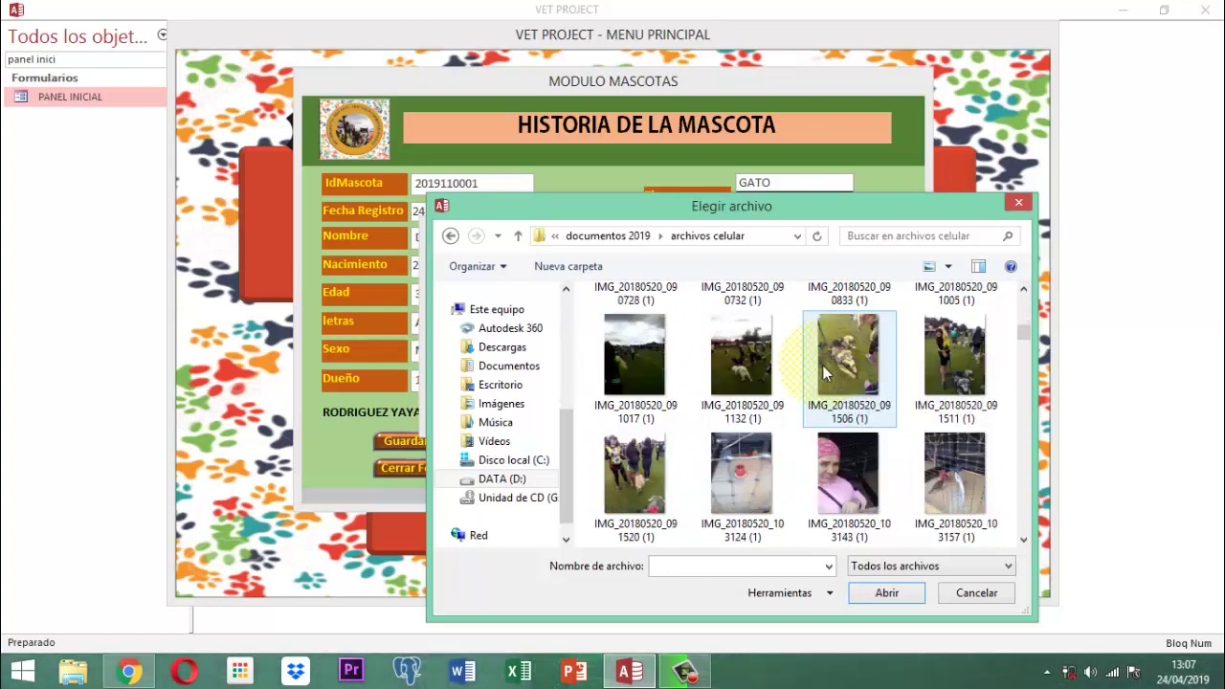
{"action": "scroll", "coordinate": [823, 372], "scroll_direction": "down", "scroll_amount": 4}
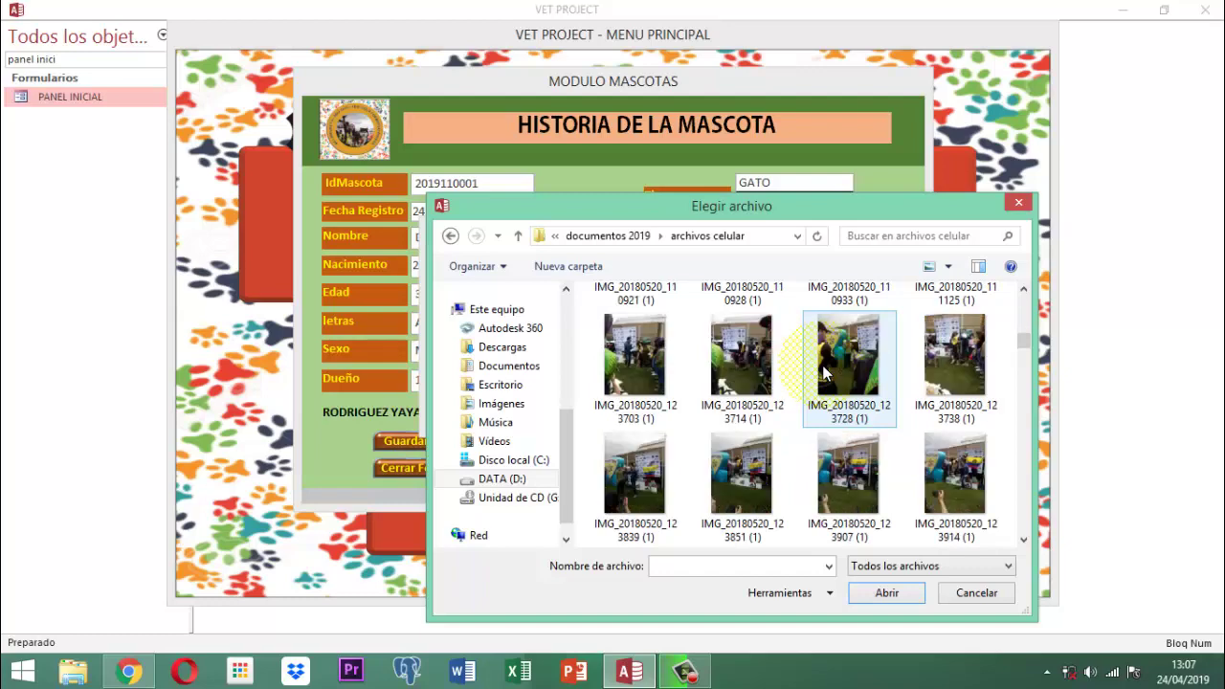
{"action": "scroll", "coordinate": [822, 365], "scroll_direction": "down", "scroll_amount": 10}
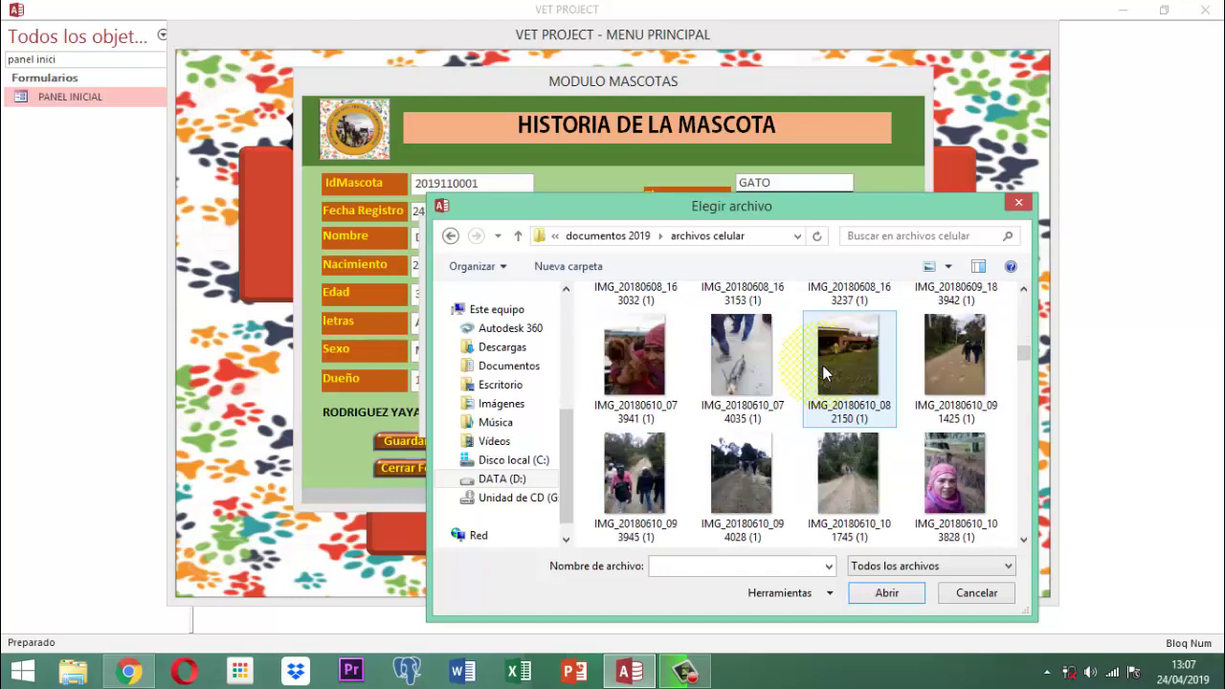
{"action": "scroll", "coordinate": [823, 365], "scroll_direction": "down", "scroll_amount": 3}
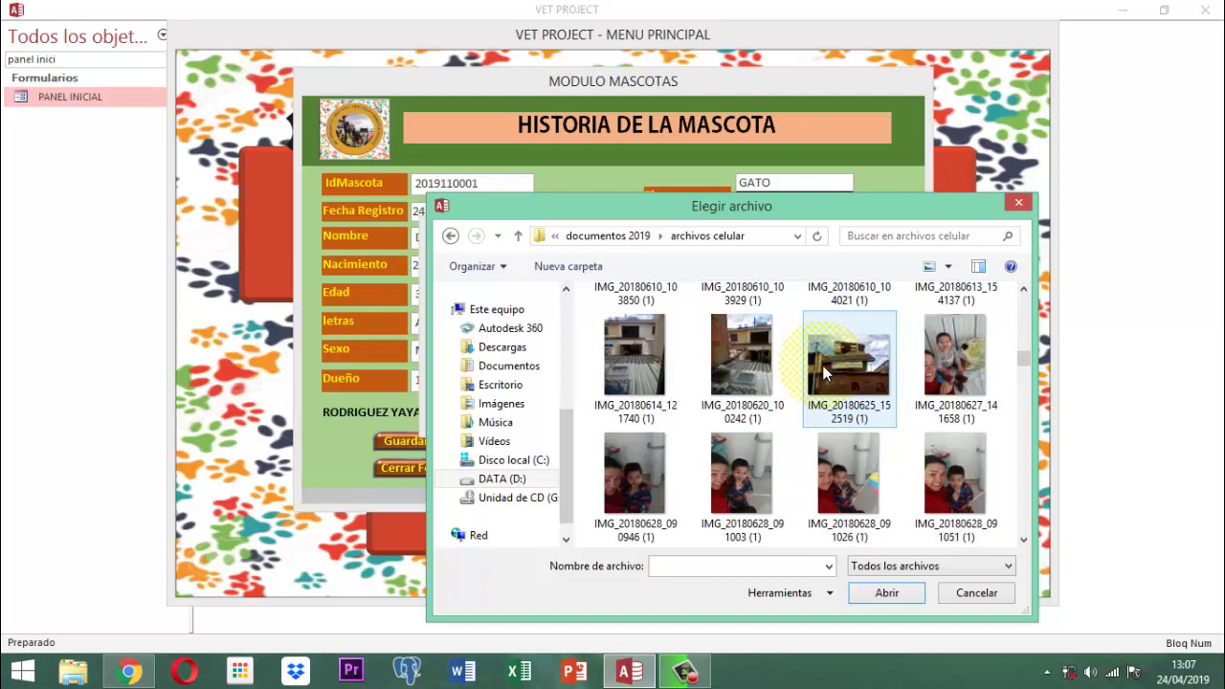
{"action": "scroll", "coordinate": [822, 365], "scroll_direction": "down", "scroll_amount": 5}
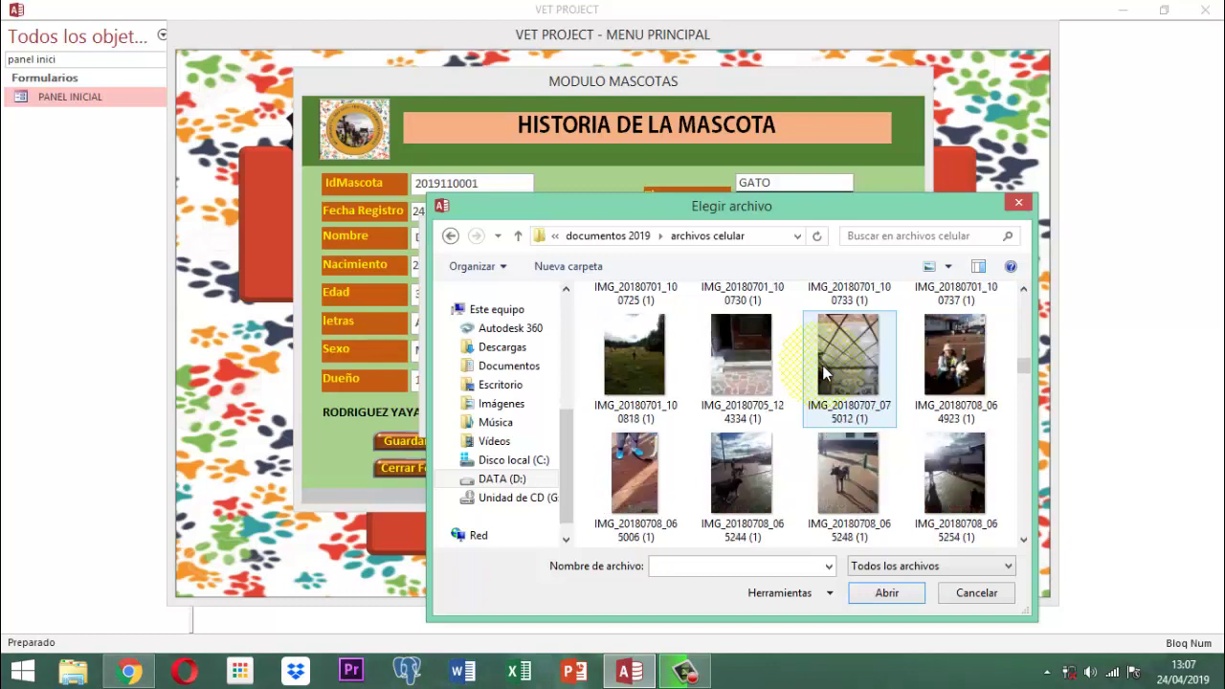
{"action": "scroll", "coordinate": [822, 365], "scroll_direction": "down", "scroll_amount": 3}
{"action": "scroll", "coordinate": [826, 373], "scroll_direction": "down", "scroll_amount": 3}
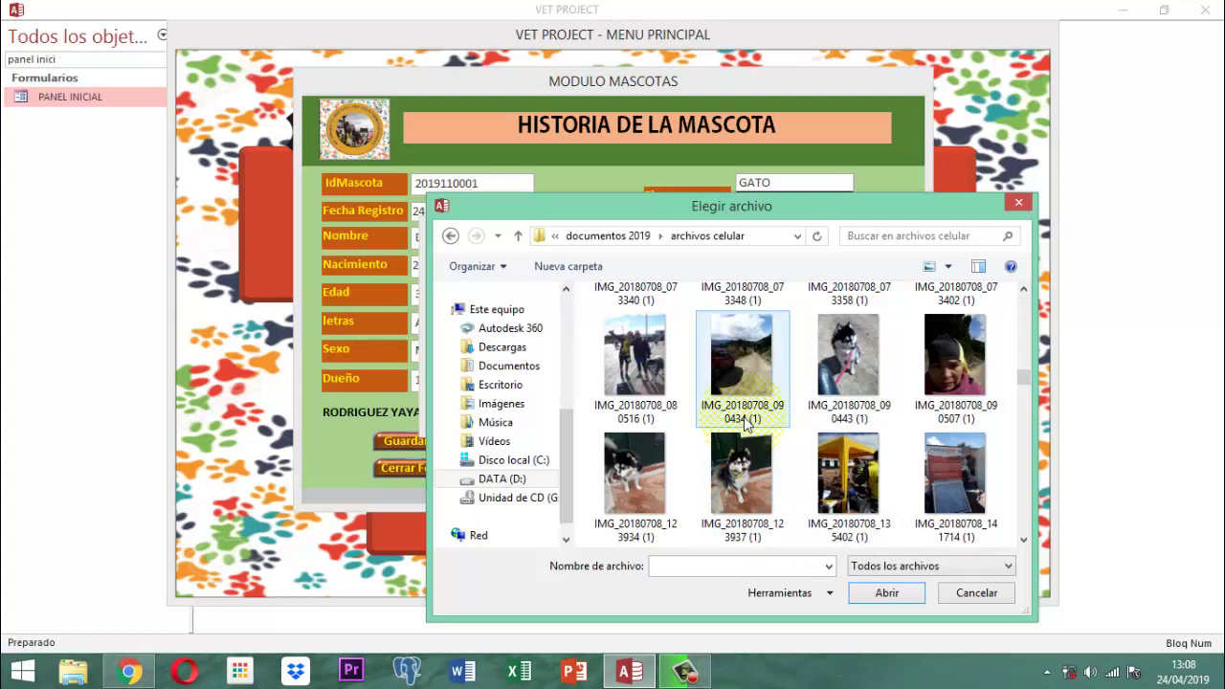
{"action": "left_click", "coordinate": [752, 477]}
{"action": "right_click", "coordinate": [753, 476]}
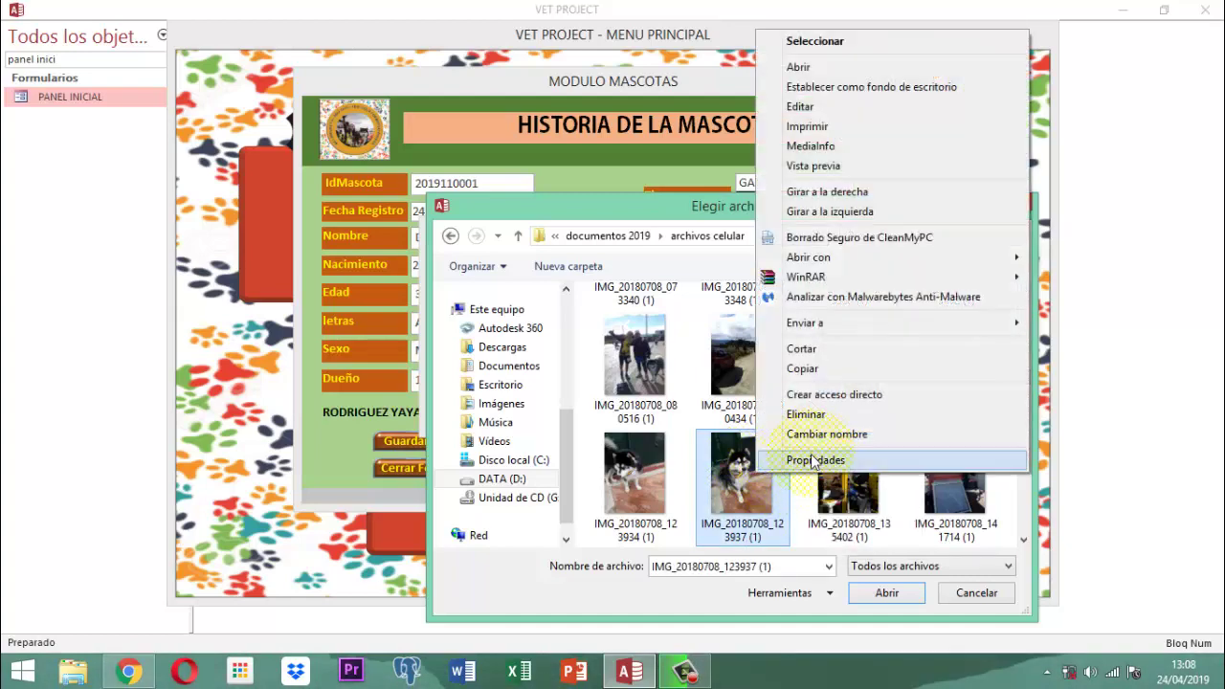
{"action": "left_click", "coordinate": [783, 462]}
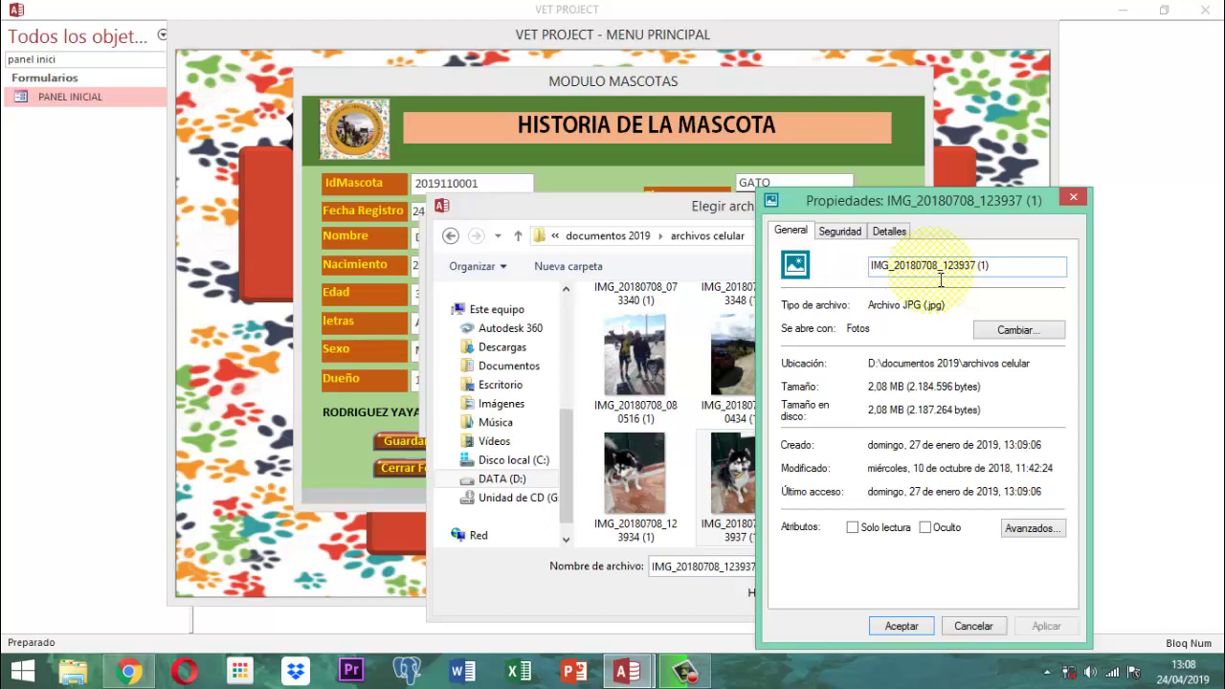
{"action": "left_click", "coordinate": [1006, 266]}
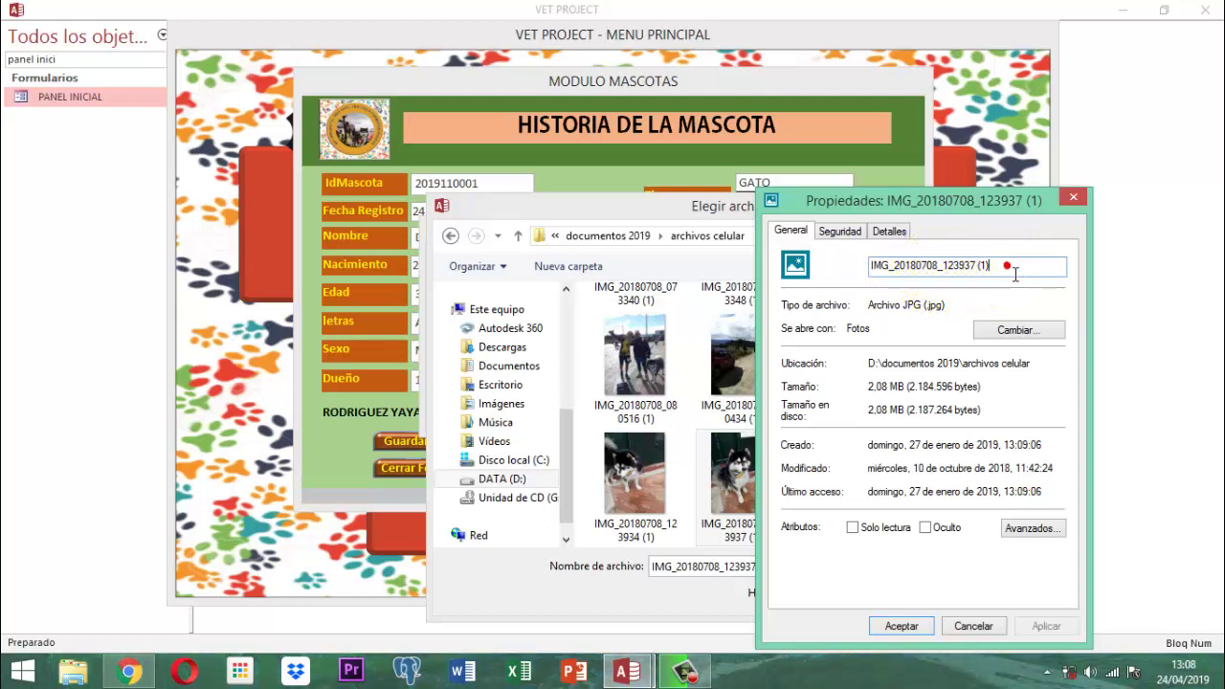
{"action": "left_click_drag", "start_coordinate": [1006, 266], "coordinate": [816, 268]}
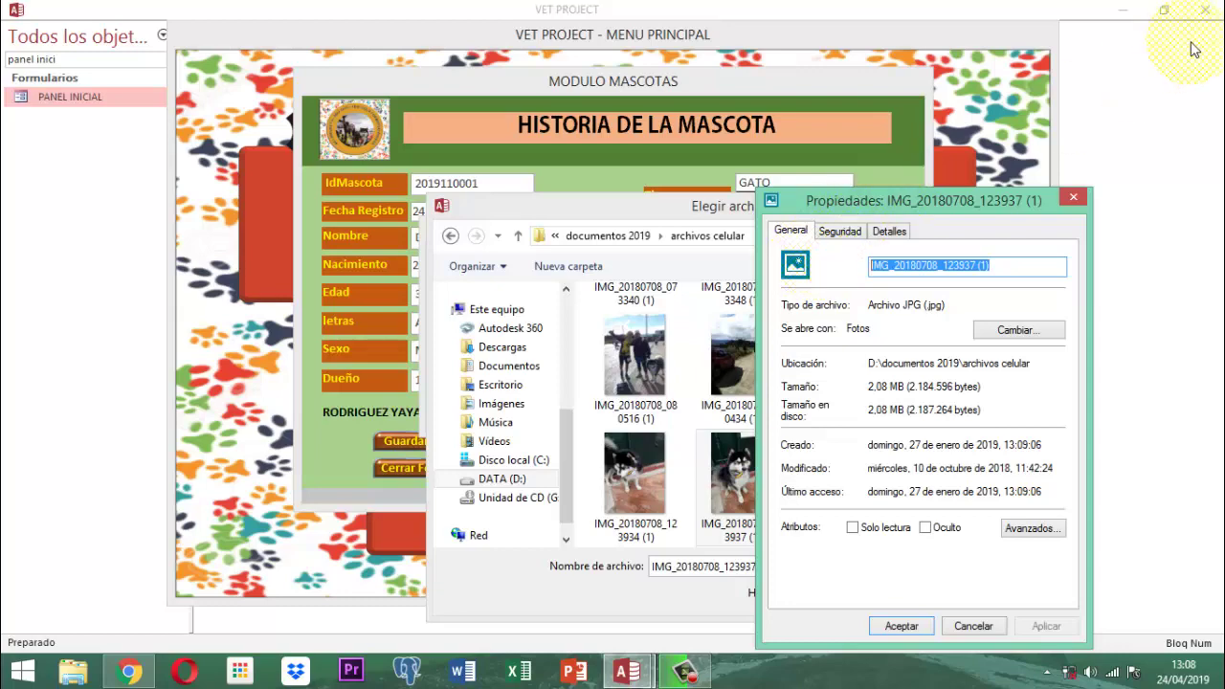
{"action": "left_click", "coordinate": [1080, 199]}
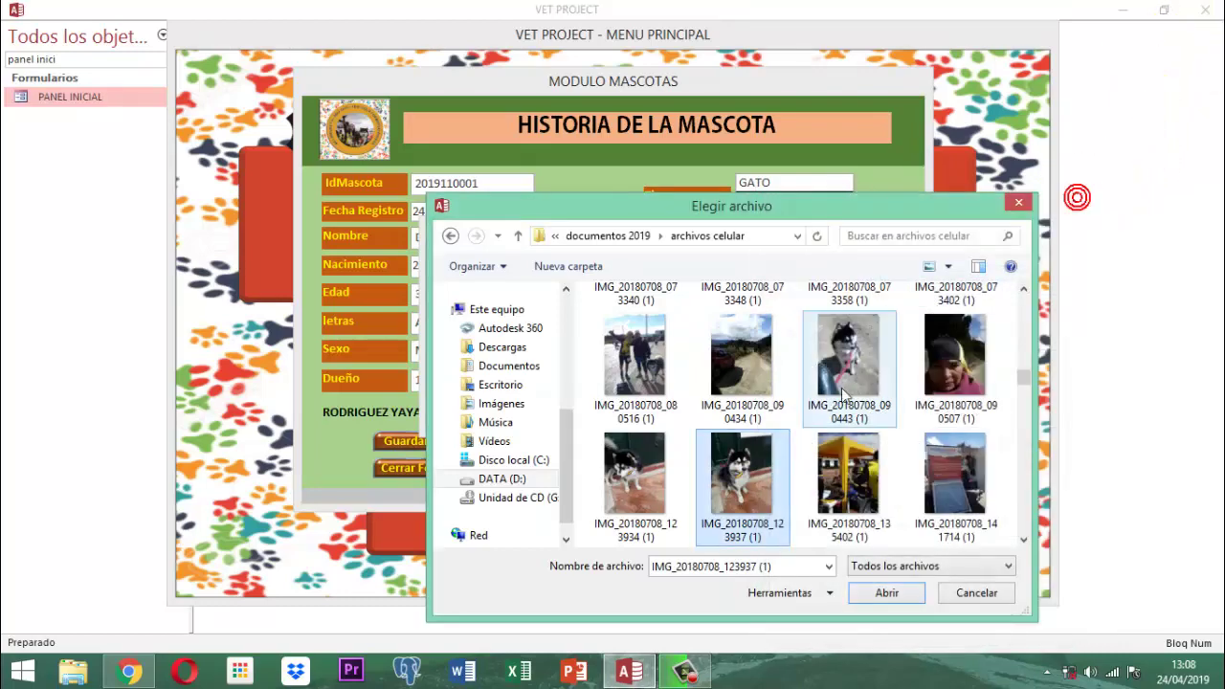
Attach the selected photo to Darna's record and set Nombre Foto to IMG_20180708_123937 (1).jpg.
{"action": "left_click", "coordinate": [887, 592]}
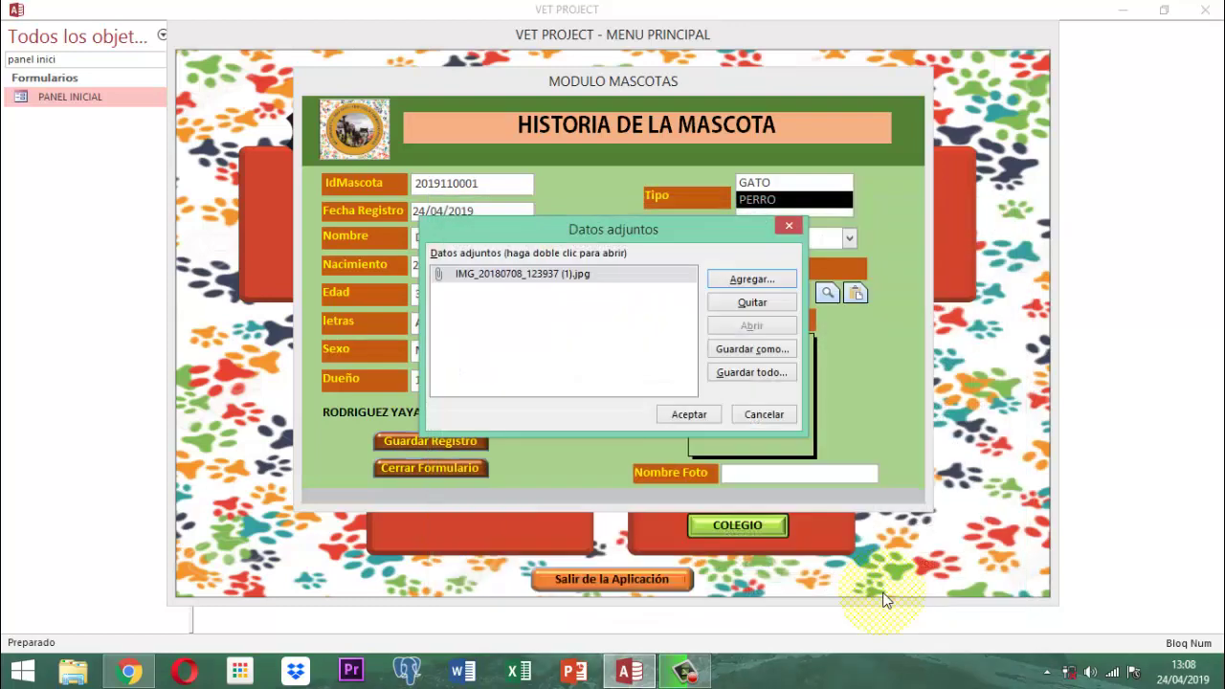
{"action": "left_click", "coordinate": [683, 422]}
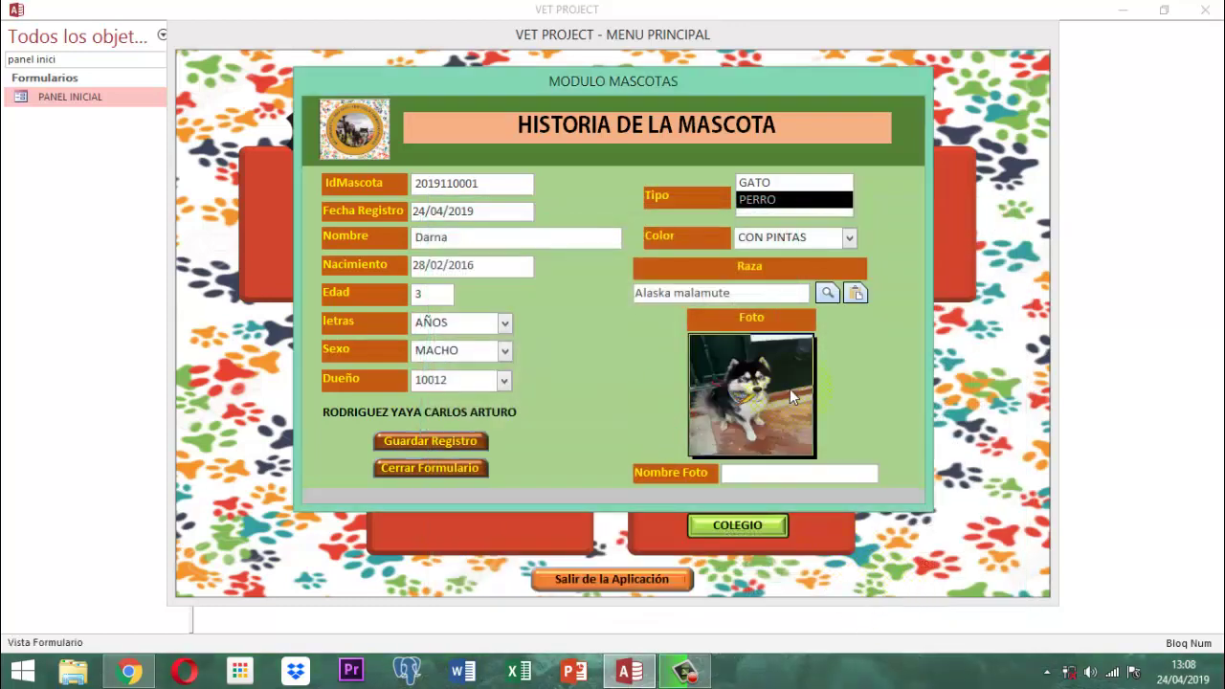
{"action": "left_click", "coordinate": [752, 476]}
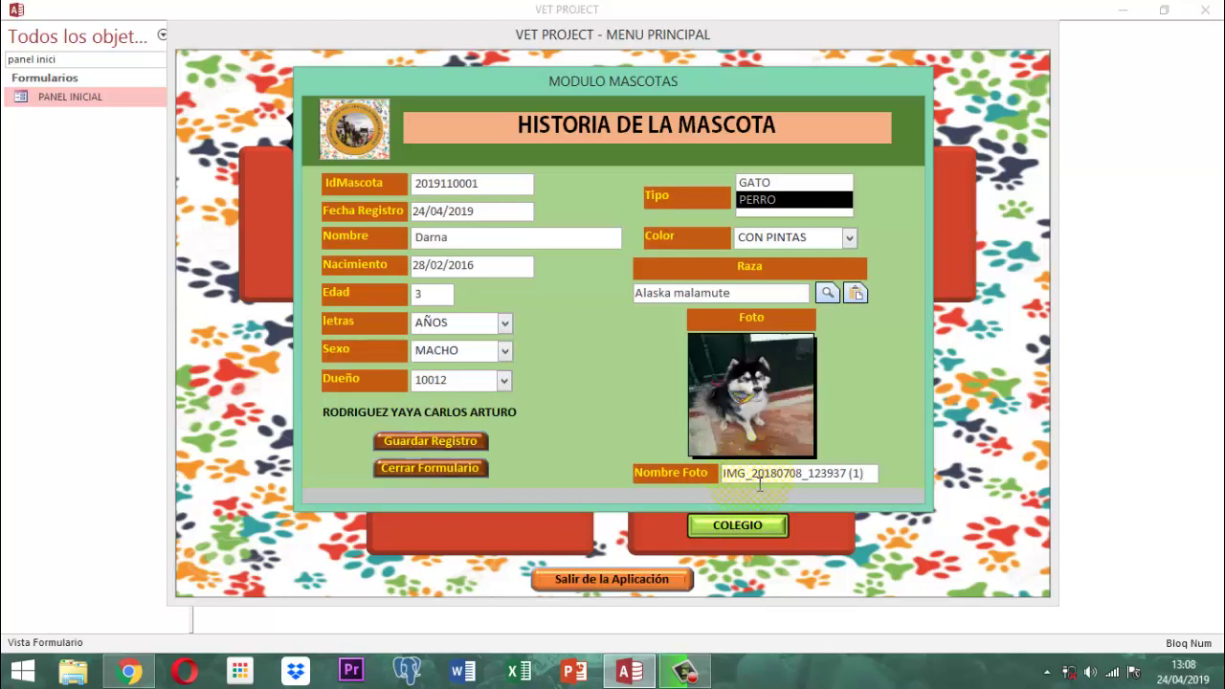
{"action": "type", "text": ".jpg"}
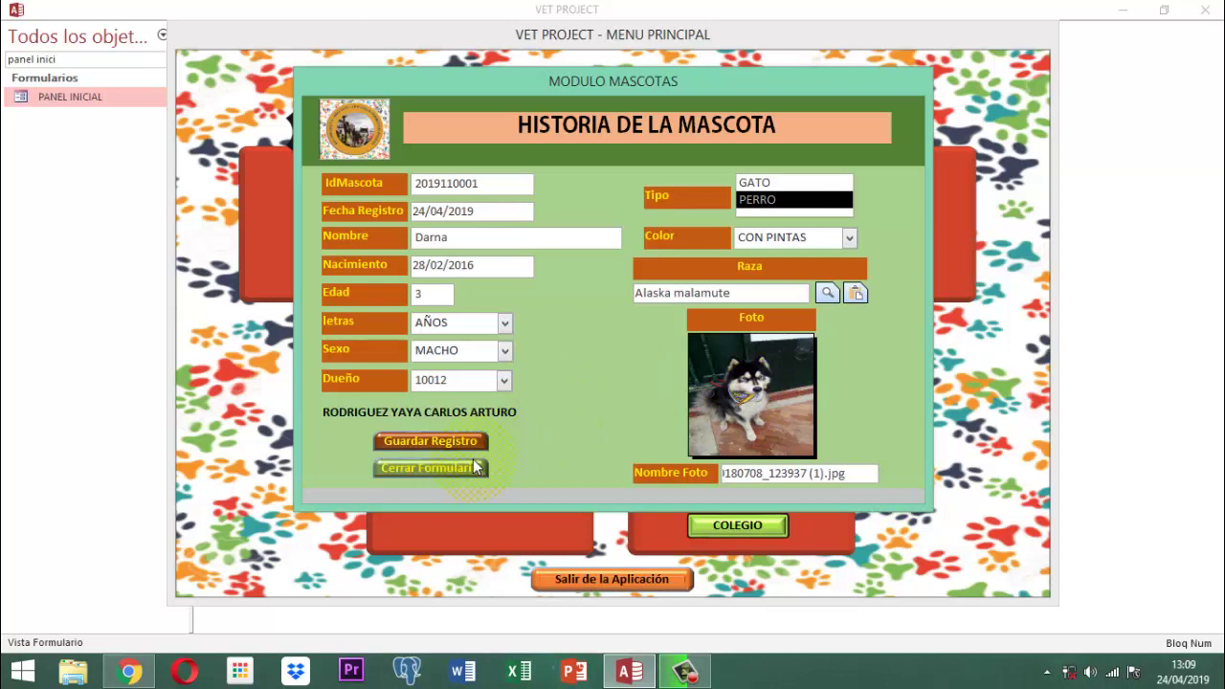
Save Darna's pet record, dismiss the confirmation and close the pet history form.
{"action": "left_click", "coordinate": [434, 441]}
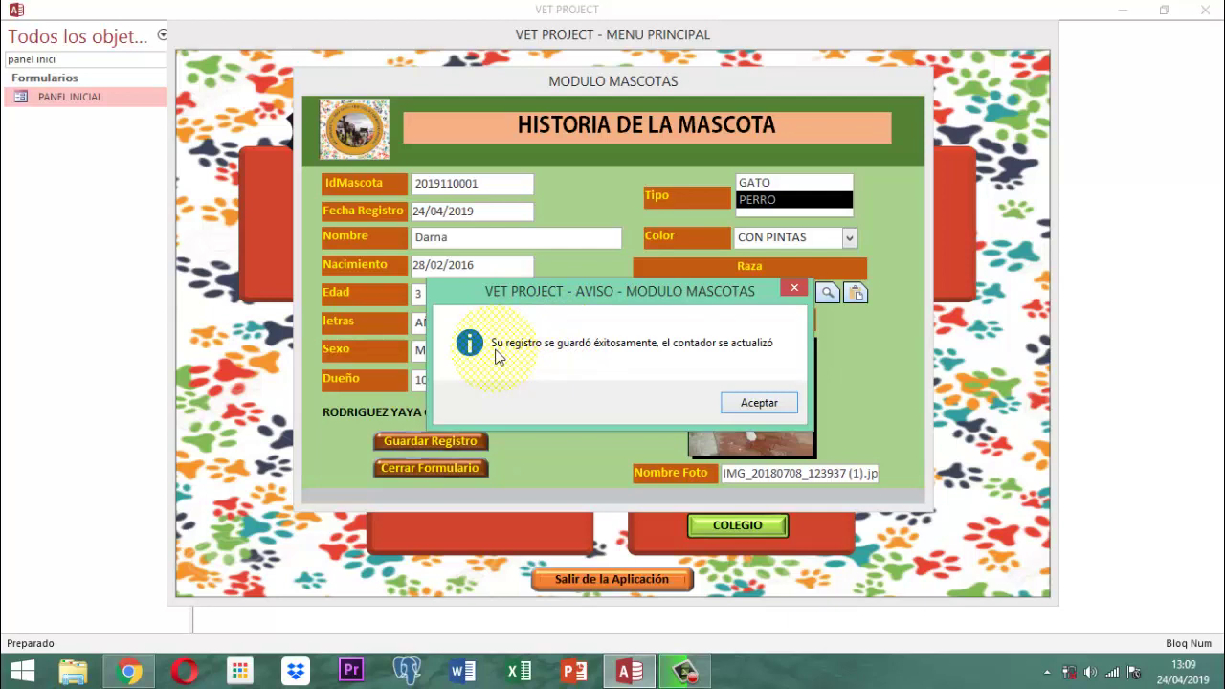
{"action": "left_click", "coordinate": [785, 405]}
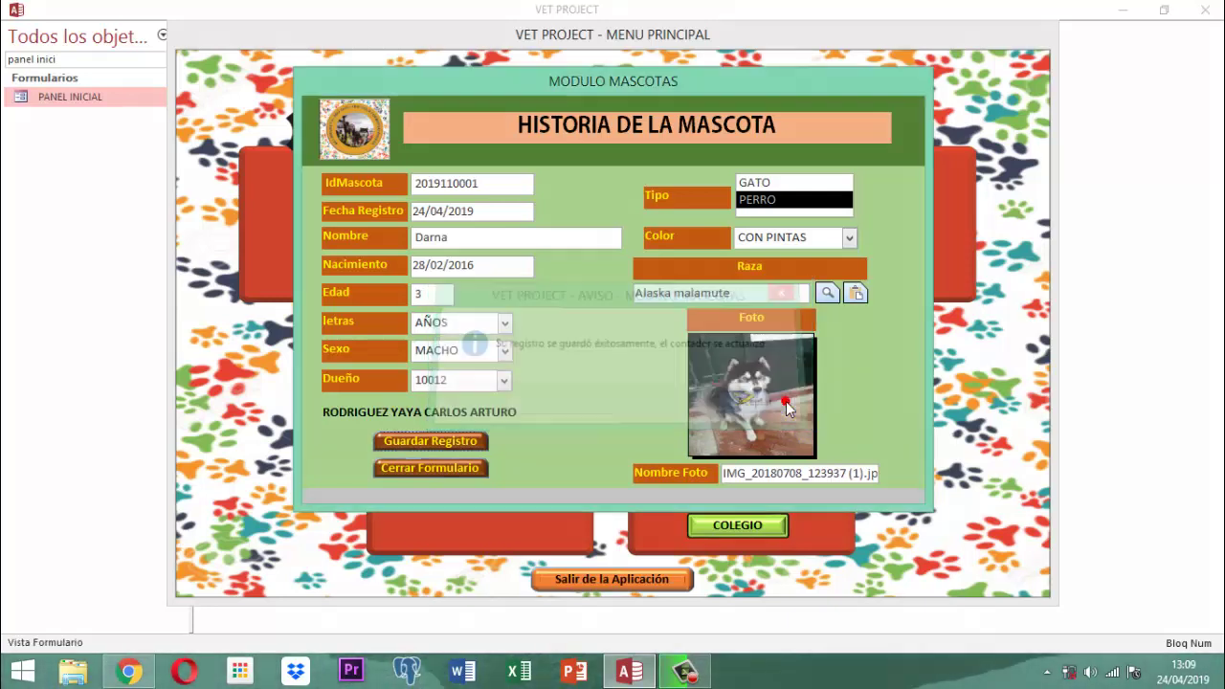
{"action": "left_click", "coordinate": [427, 467]}
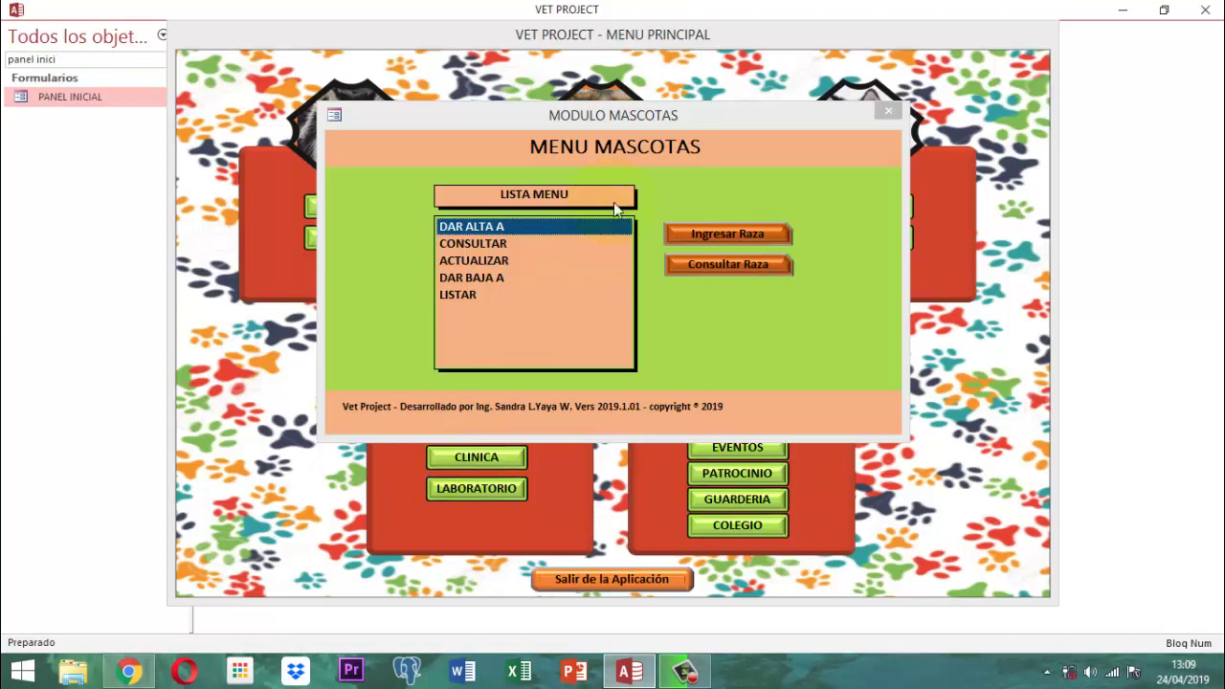
Close the MENU MASCOTAS window and exit the VET PROJECT application.
{"action": "left_click", "coordinate": [890, 113]}
{"action": "left_click", "coordinate": [888, 112]}
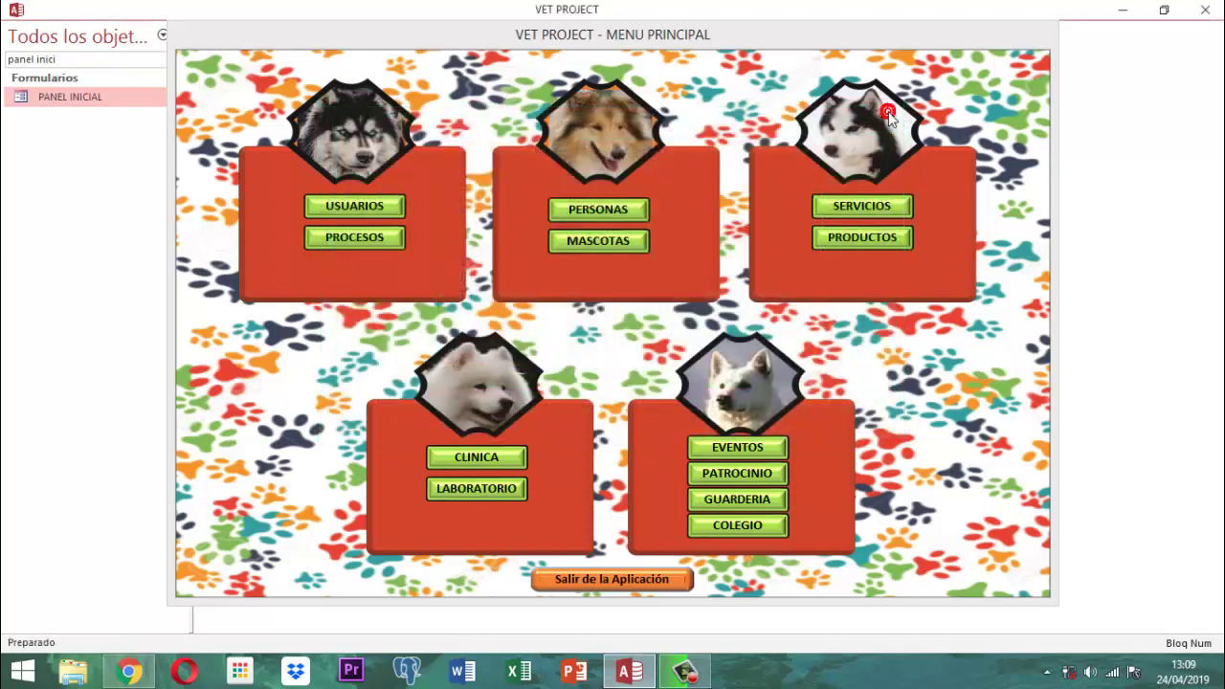
{"action": "left_click", "coordinate": [639, 580]}
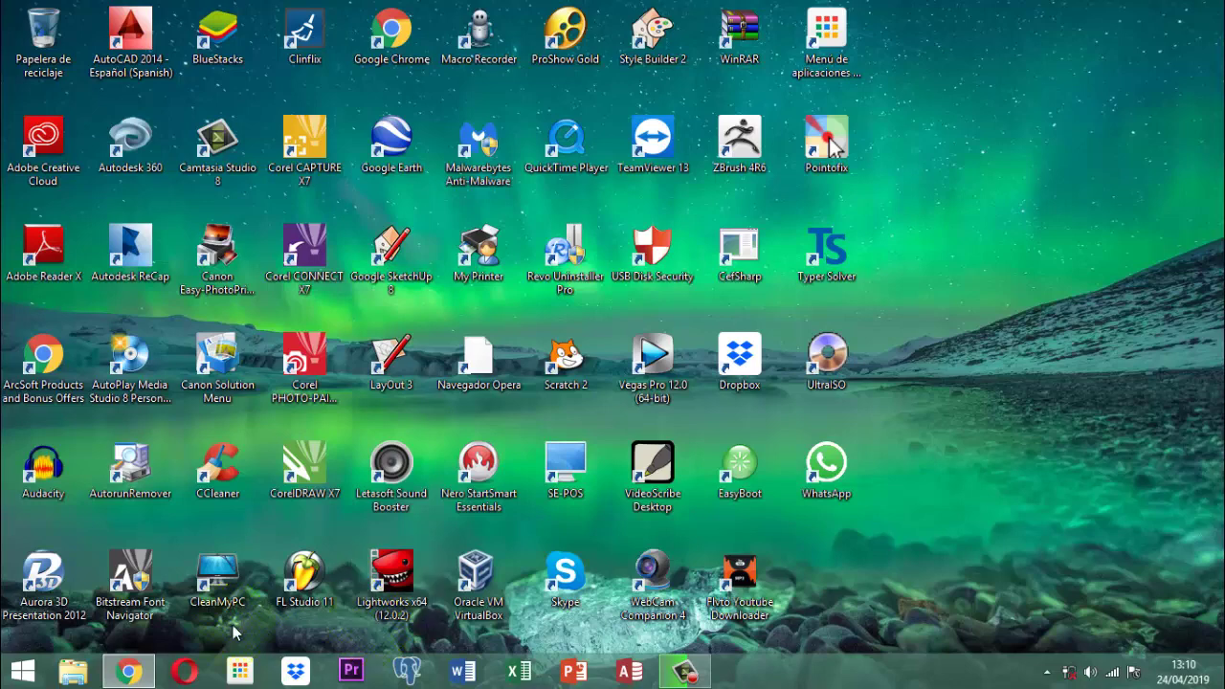
Search the DATA (D:) drive in File Explorer for IMG_20180708_123937 (1).
{"action": "mouse_move", "coordinate": [148, 668]}
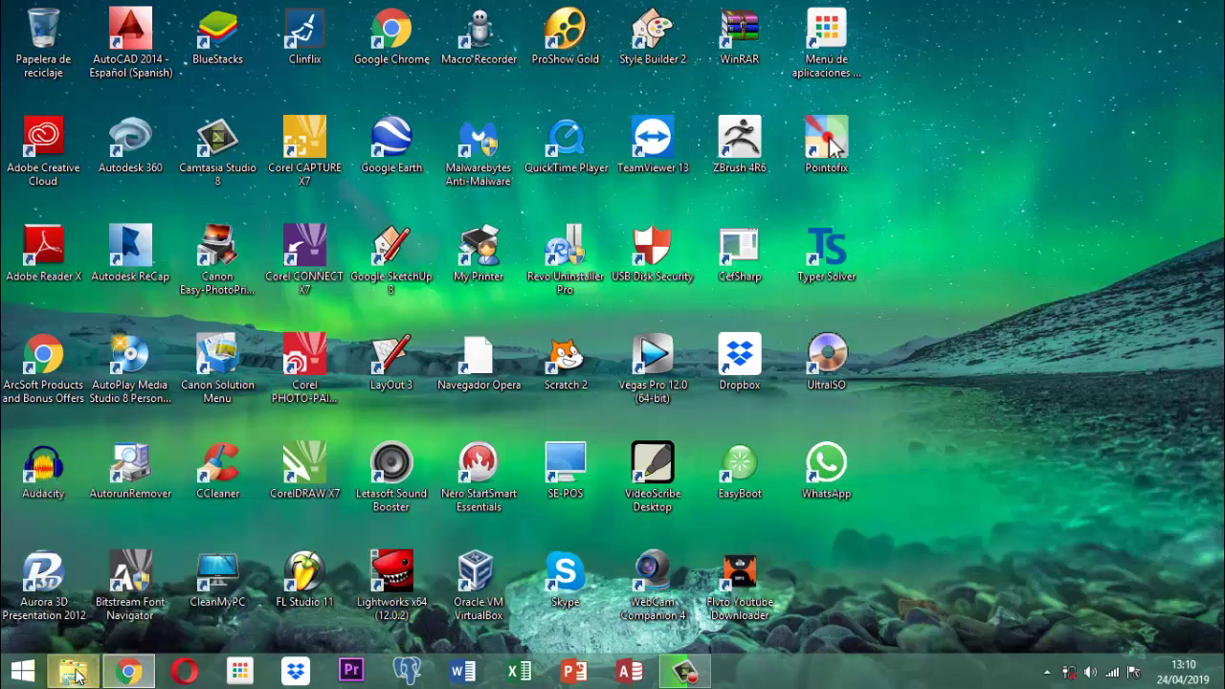
{"action": "left_click", "coordinate": [75, 672]}
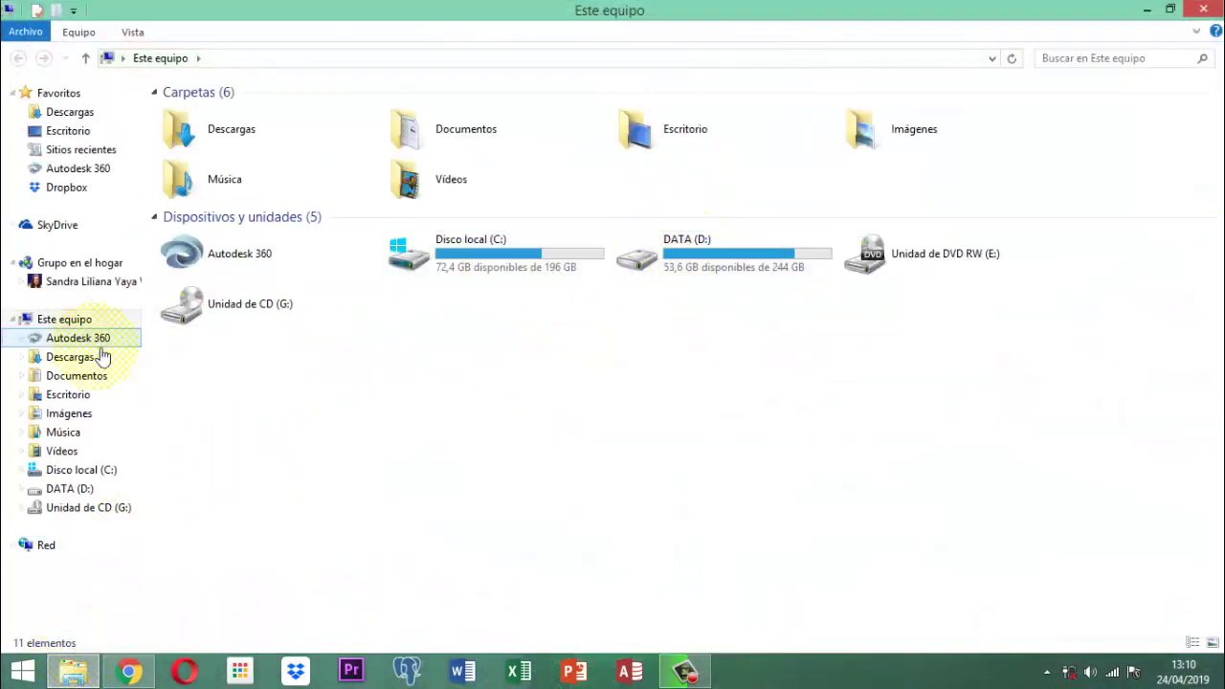
{"action": "left_click", "coordinate": [52, 492]}
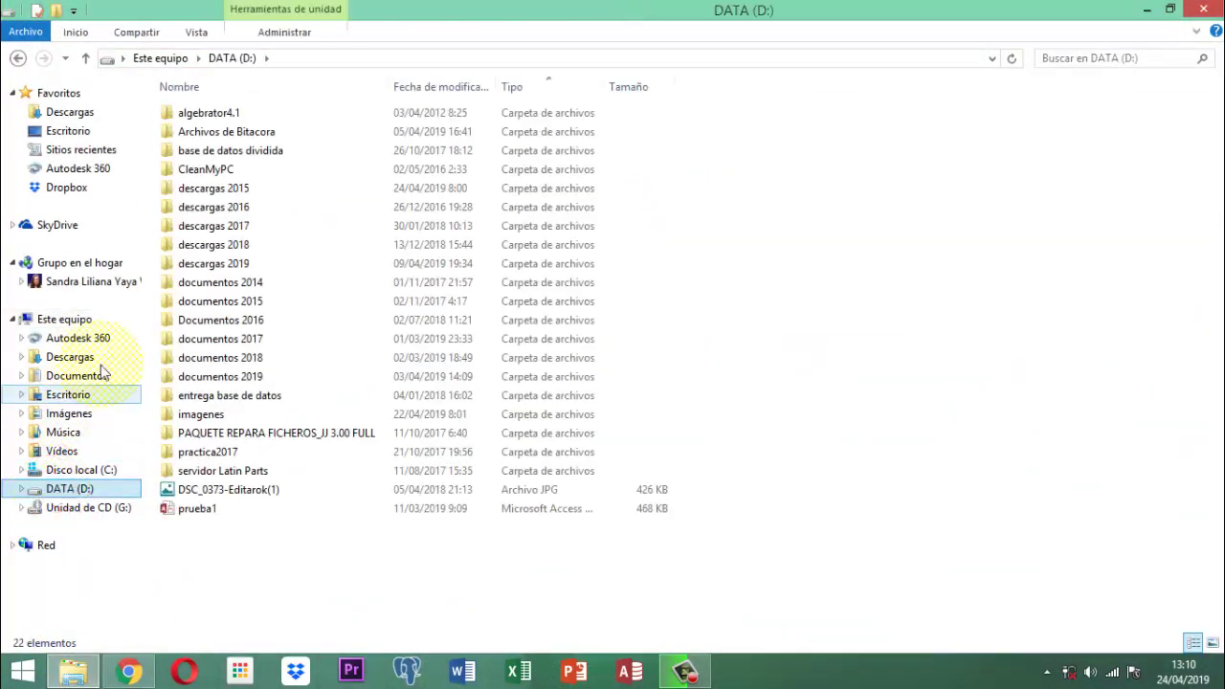
{"action": "left_click", "coordinate": [1068, 61]}
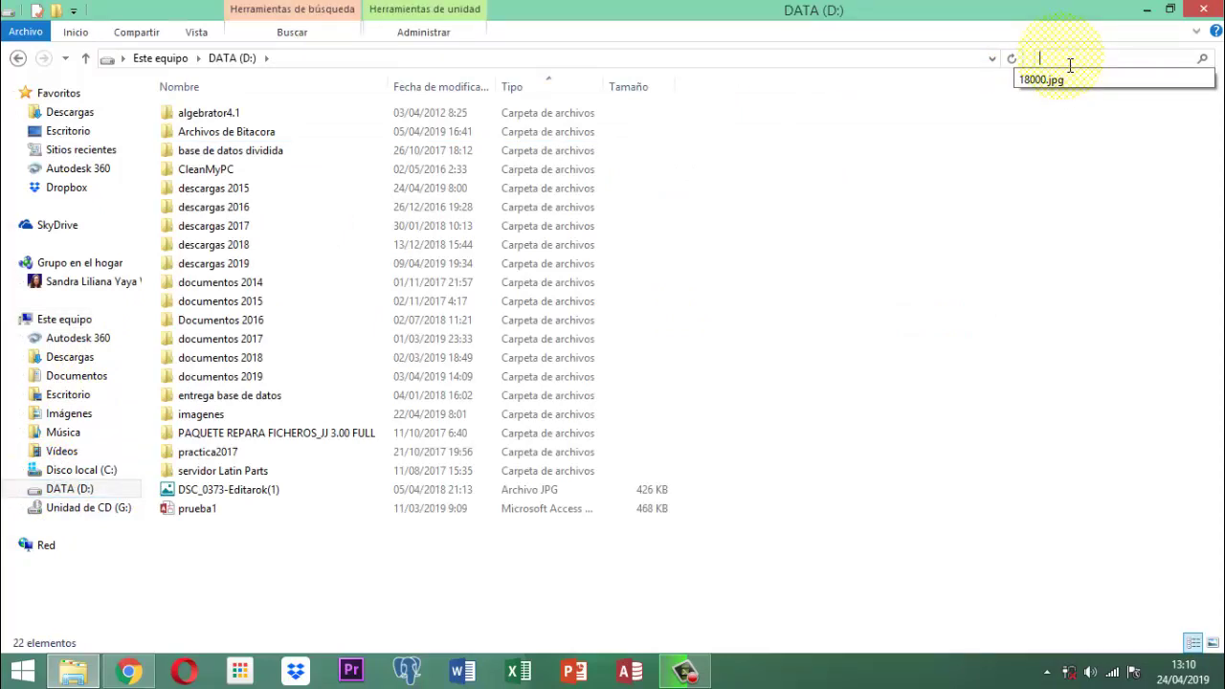
{"action": "type", "text": "IMG_20180708_123937 (1)"}
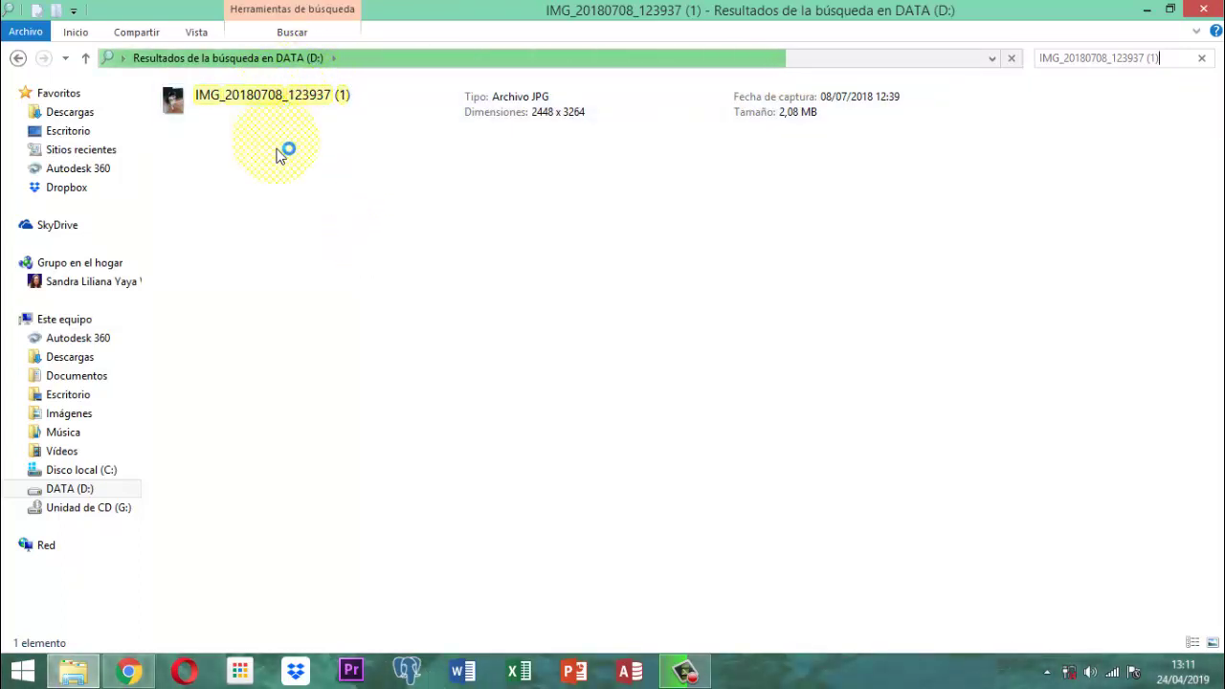
Select the found photo and go to DATA (D:) > documentos 2019 > vet project II.
{"action": "left_click", "coordinate": [289, 103]}
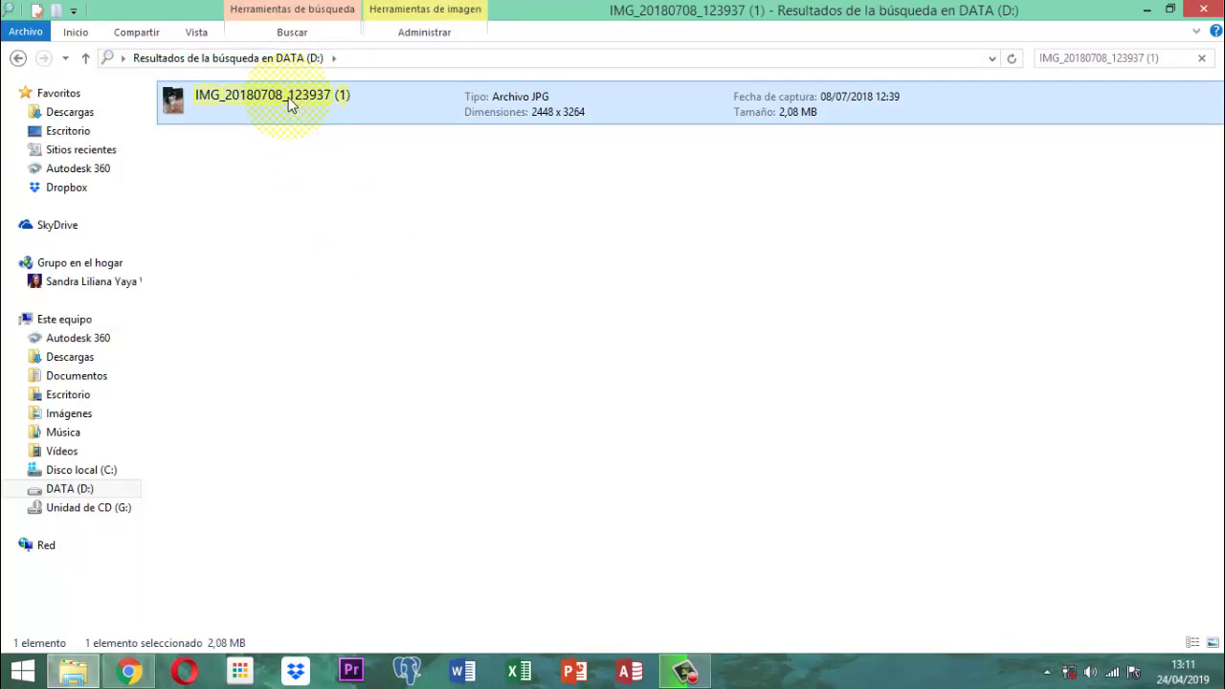
{"action": "left_click", "coordinate": [100, 494]}
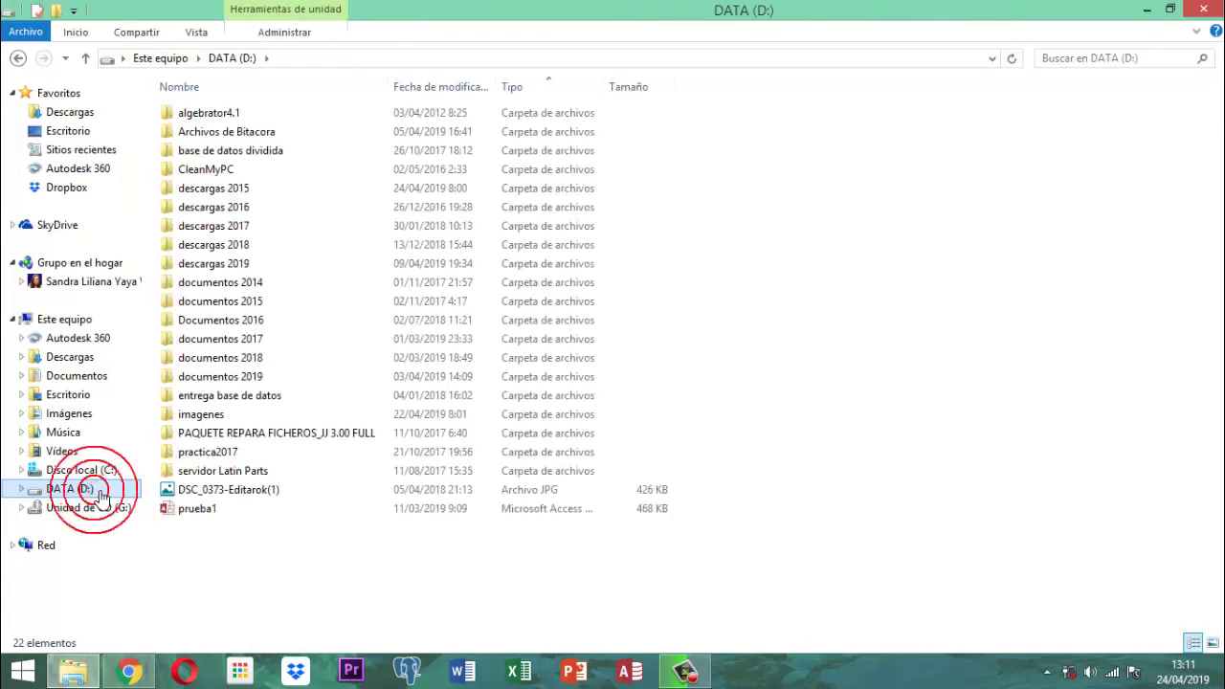
{"action": "double_click", "coordinate": [205, 378]}
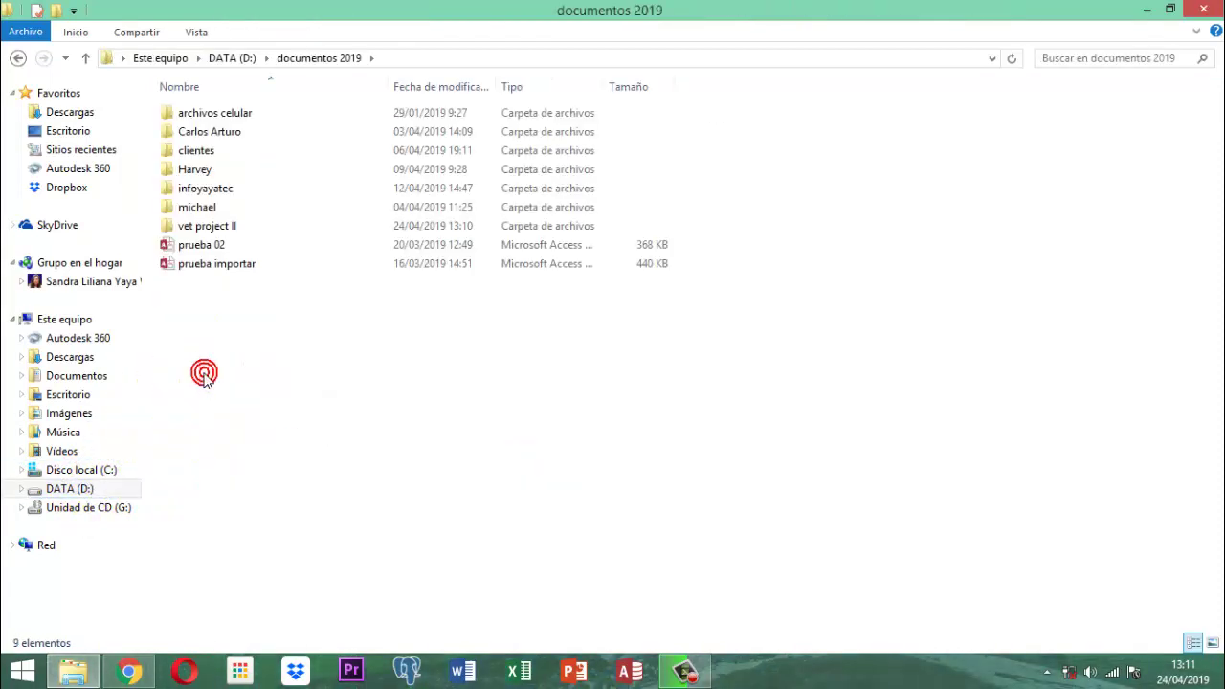
{"action": "double_click", "coordinate": [231, 226]}
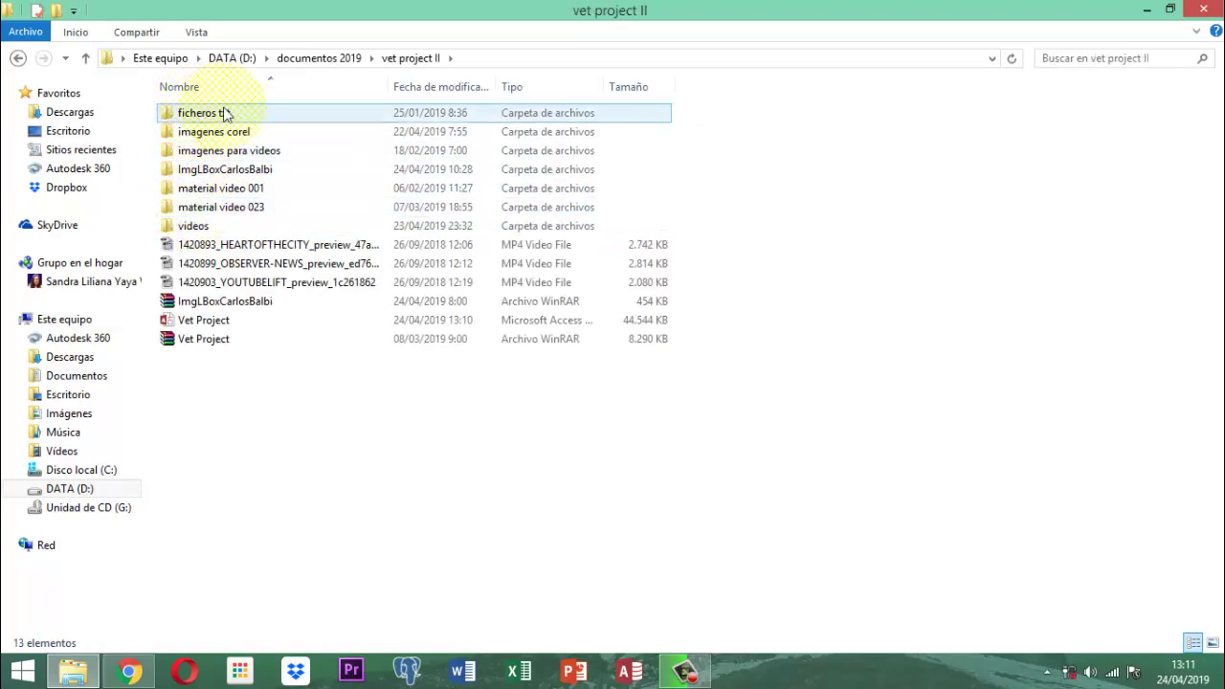
Create a folder named imagenesPerros and paste the photo into it.
{"action": "left_click", "coordinate": [61, 11]}
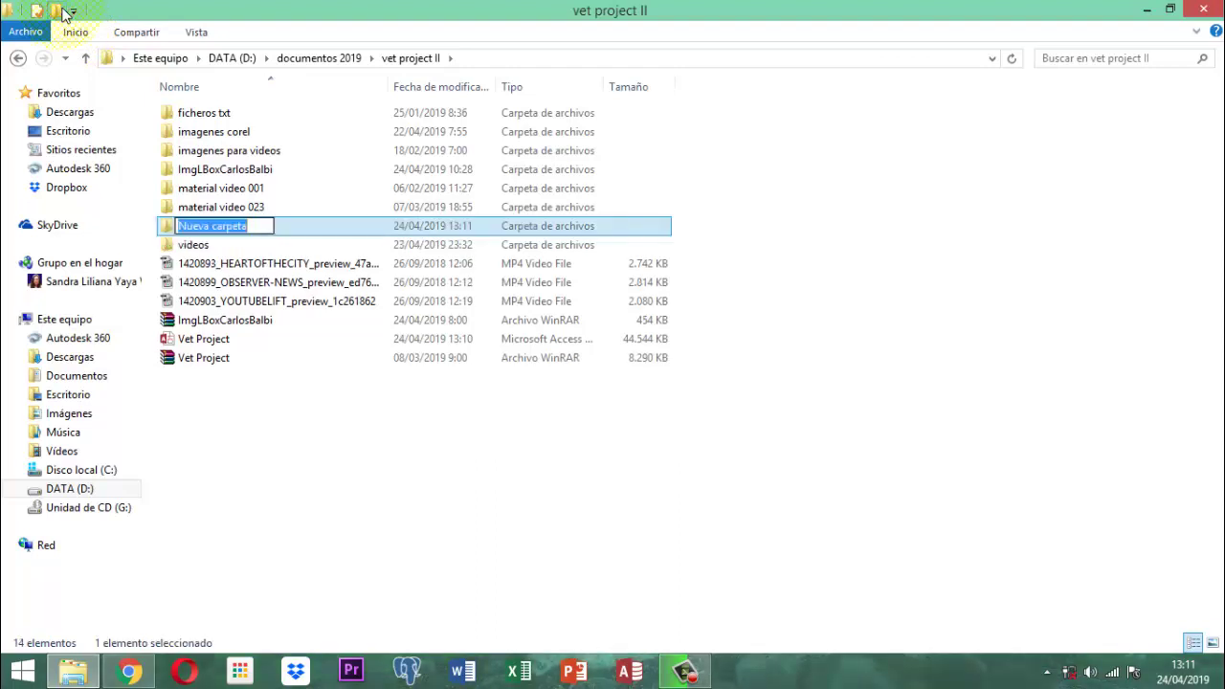
{"action": "type", "text": "imagenes"}
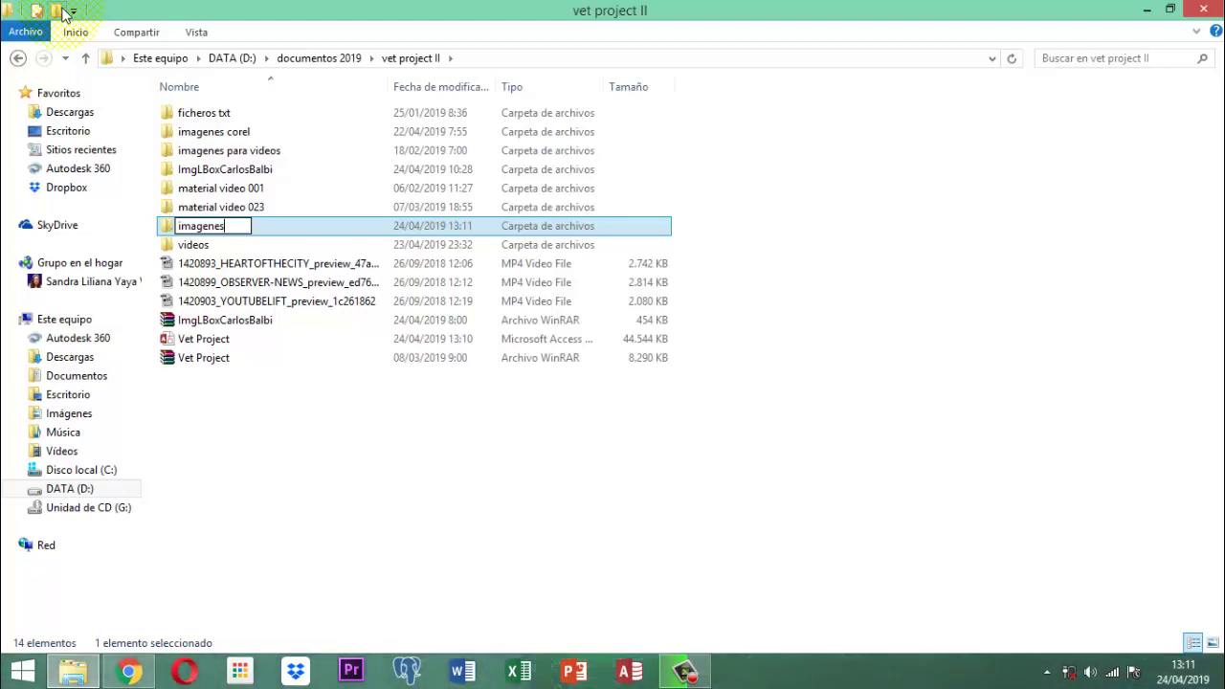
{"action": "type", "text": "Perros"}
{"action": "key", "text": "Return"}
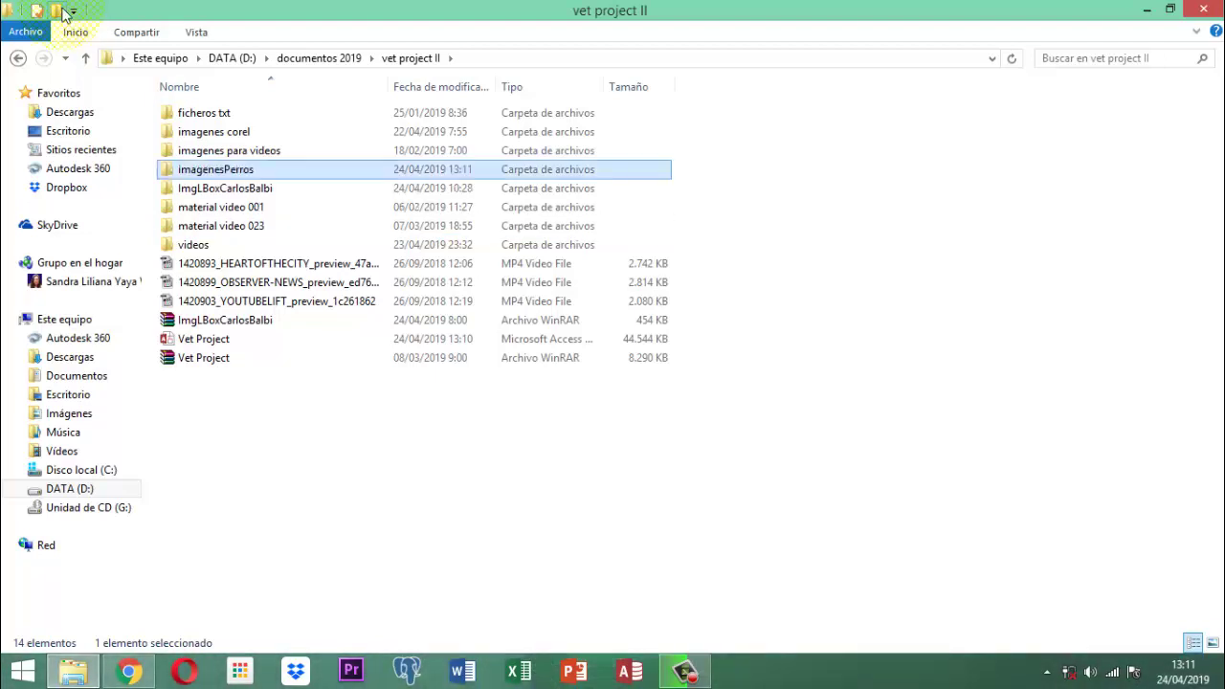
{"action": "key", "text": "Return"}
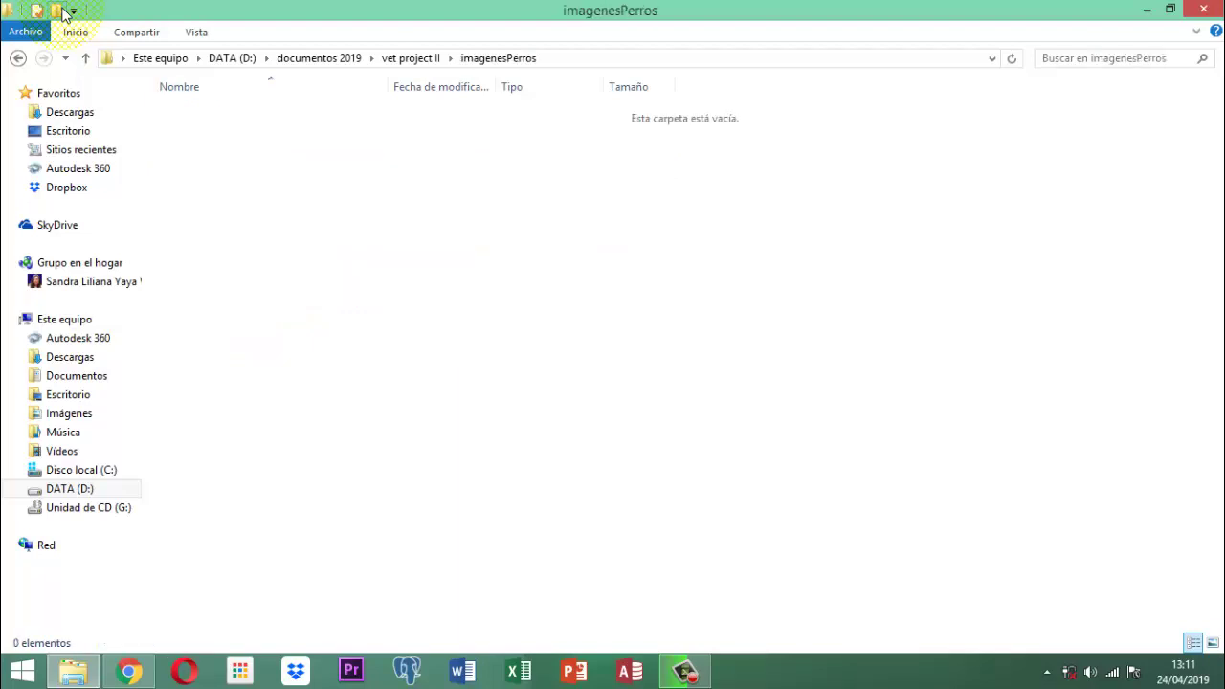
{"action": "key", "text": "ctrl+v"}
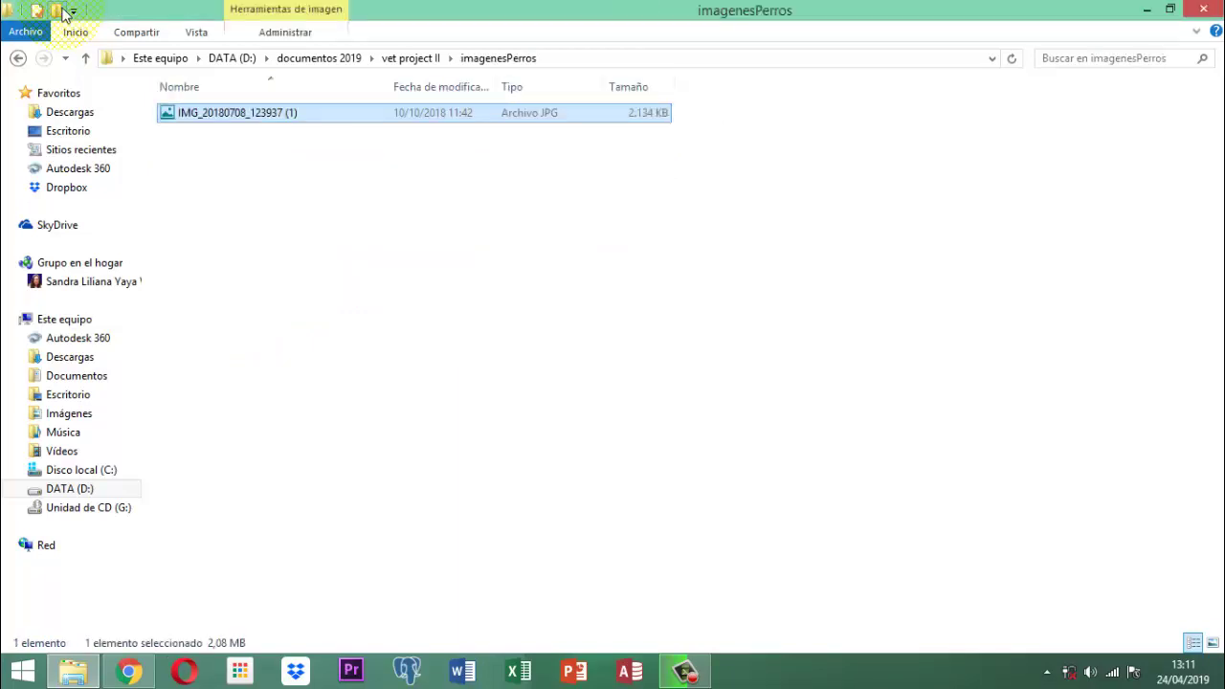
{"action": "left_click", "coordinate": [197, 180]}
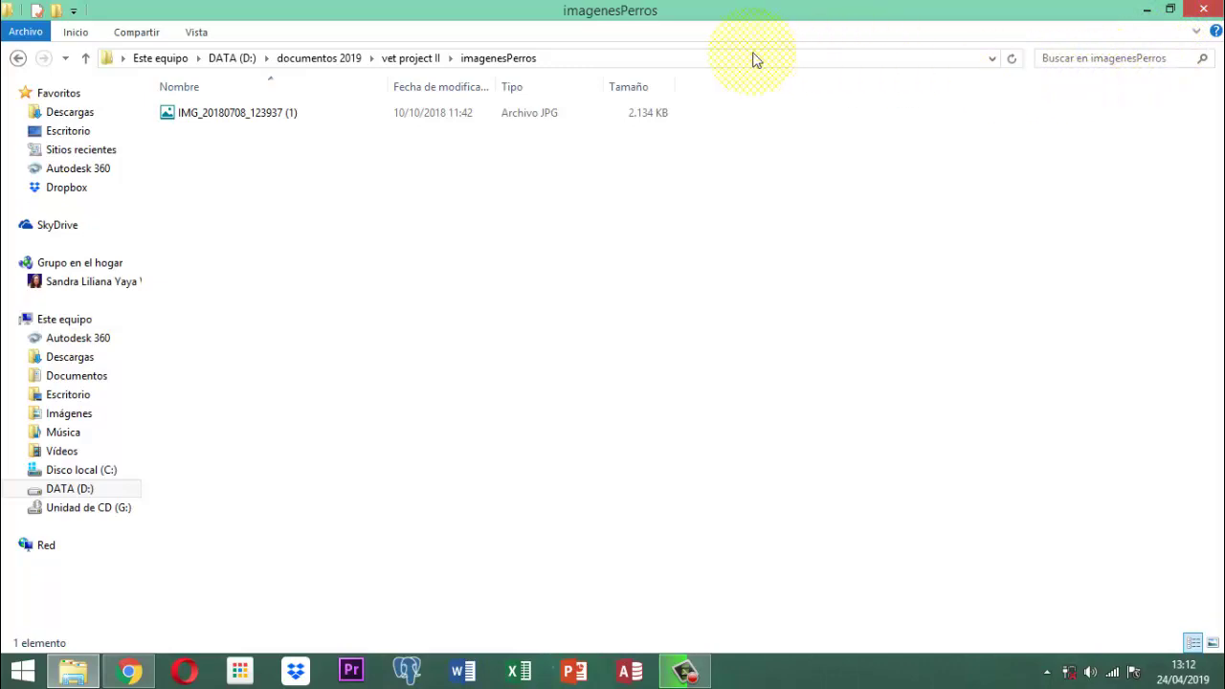
Close File Explorer and reopen the recent Vet Project database in Access.
{"action": "left_click", "coordinate": [1205, 10]}
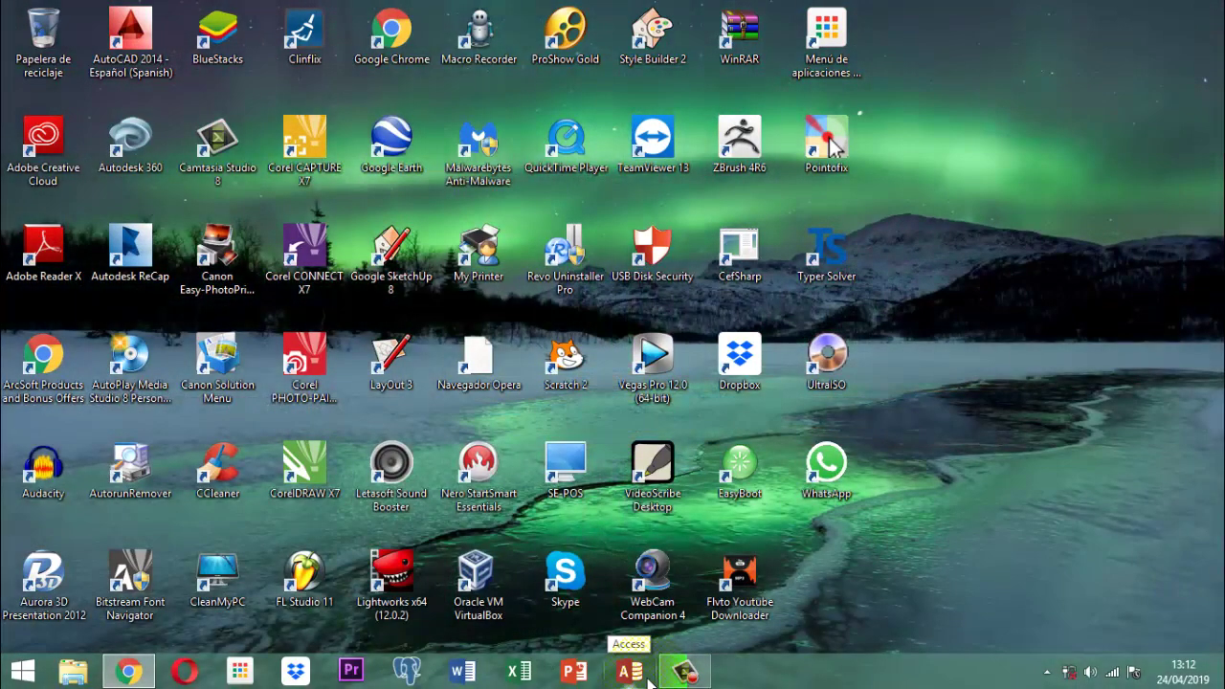
{"action": "left_click", "coordinate": [648, 682]}
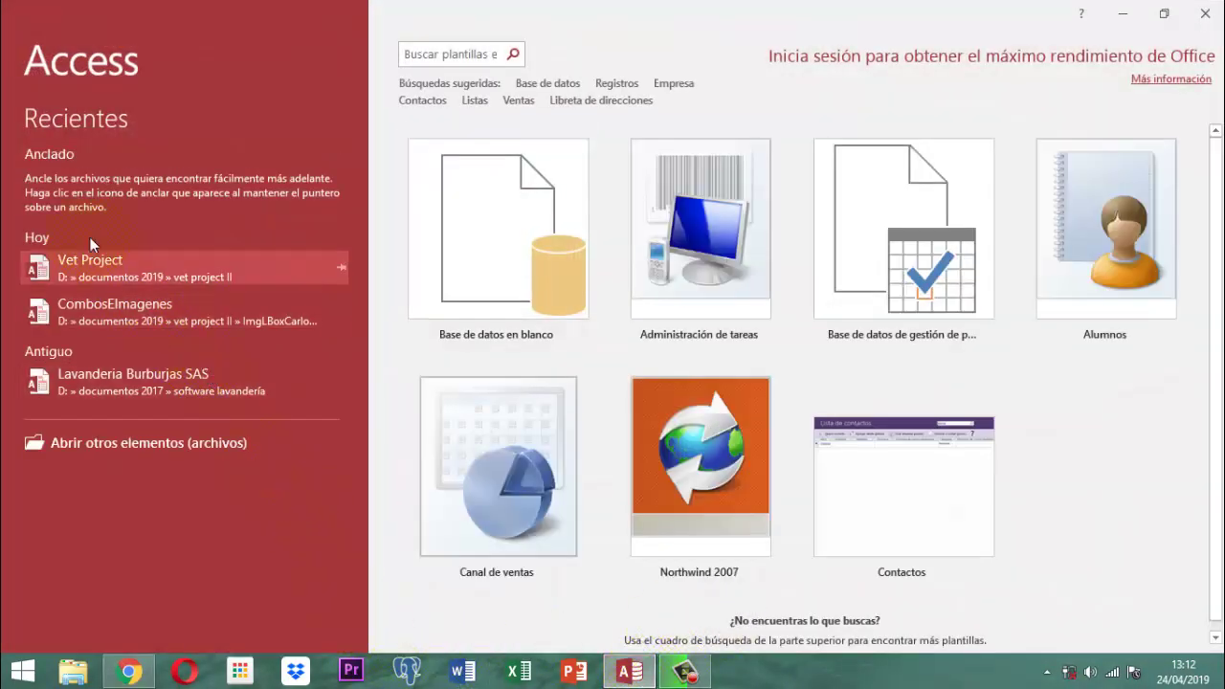
{"action": "left_click", "coordinate": [78, 270]}
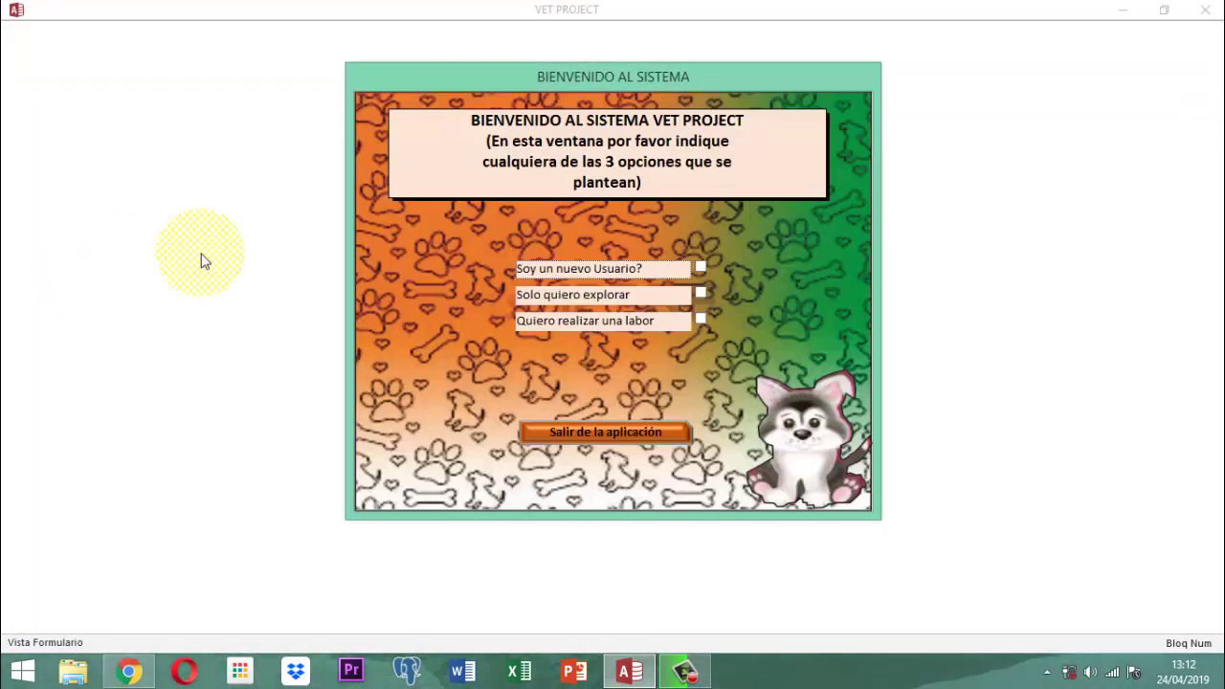
Log in as a Lista Usuarios user with the account password, then open MASCOTAS.
{"action": "left_click", "coordinate": [699, 319]}
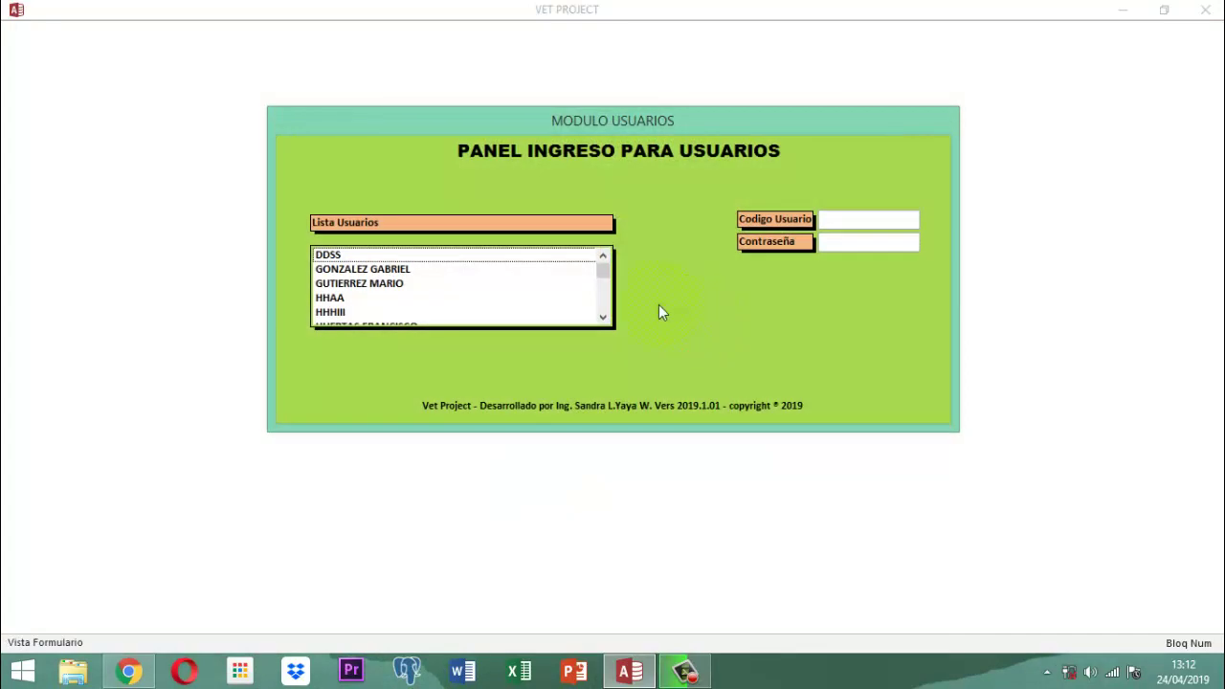
{"action": "scroll", "coordinate": [399, 279], "scroll_direction": "down", "scroll_amount": 2}
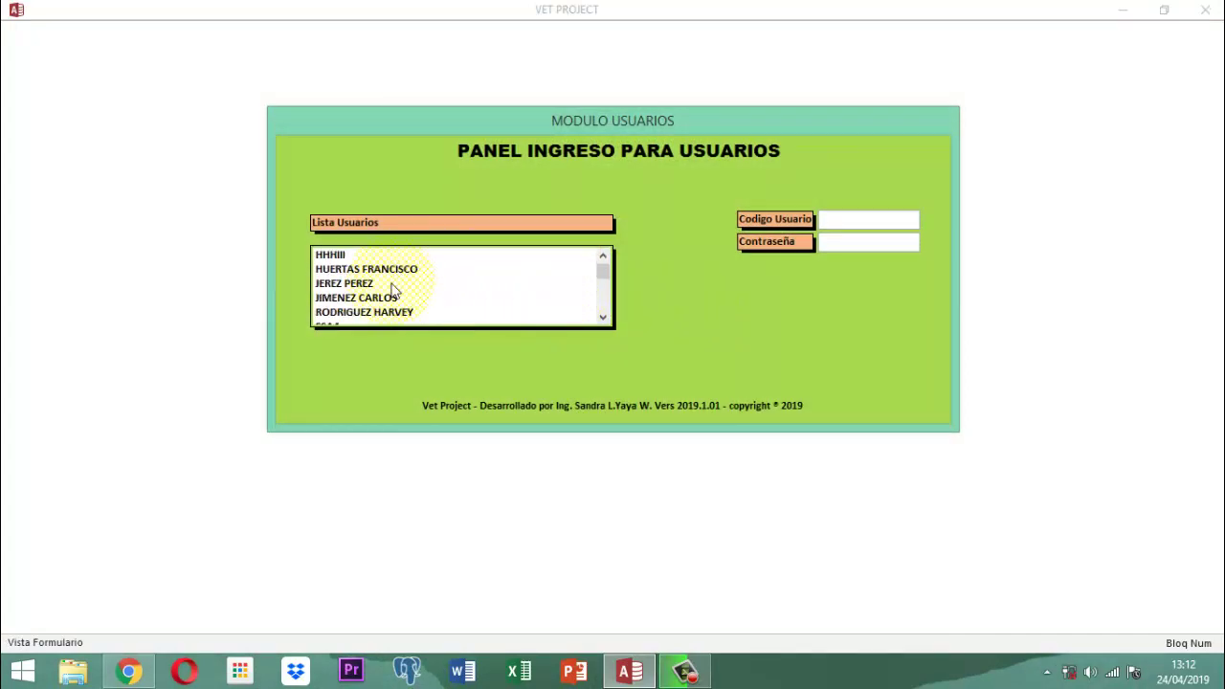
{"action": "left_click", "coordinate": [369, 297]}
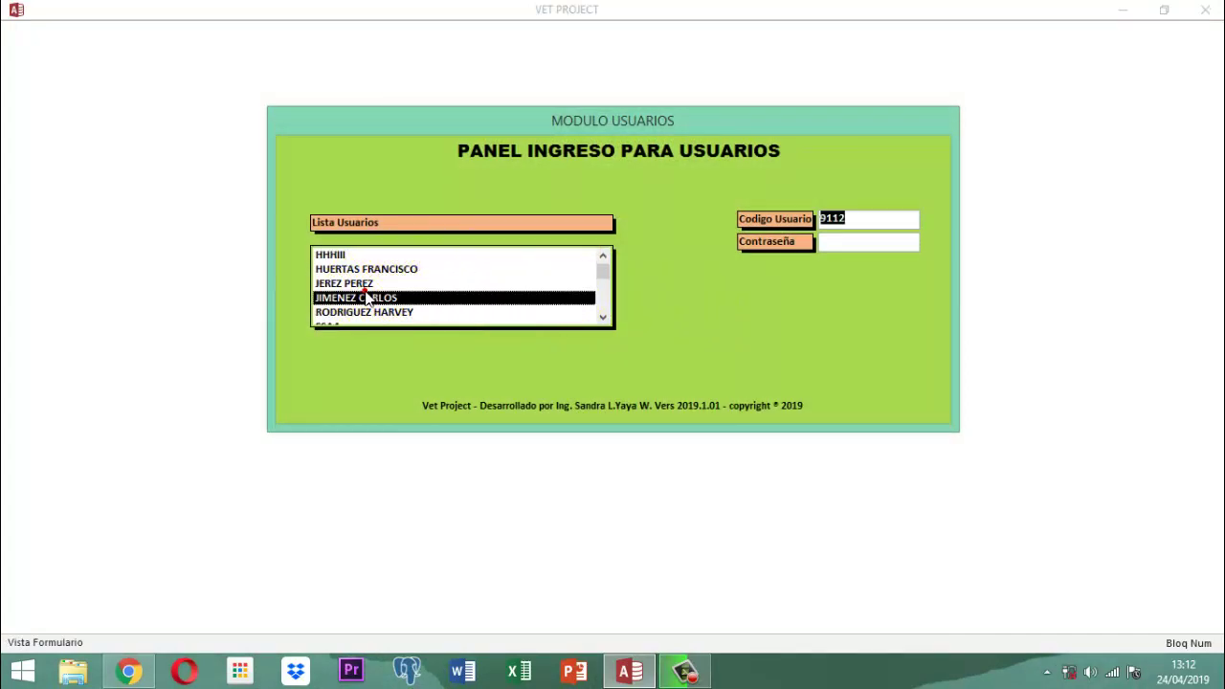
{"action": "key", "text": "Tab"}
{"action": "type", "text": "****"}
{"action": "key", "text": "Return"}
{"action": "key", "text": "Return"}
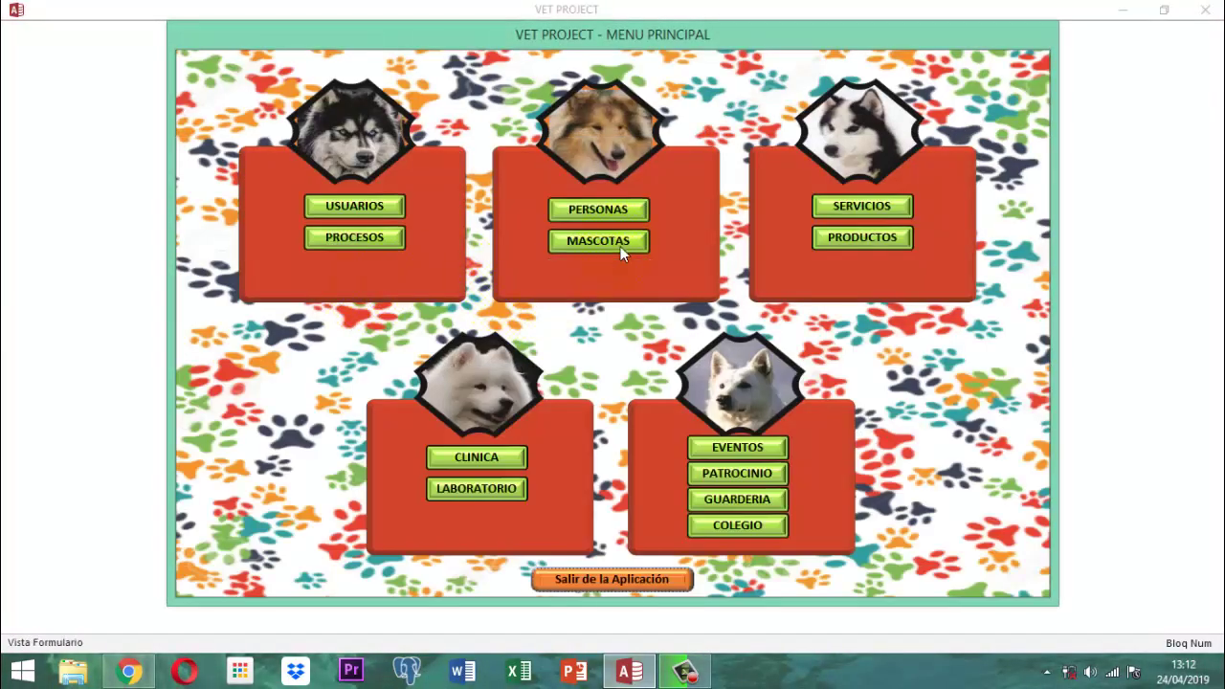
{"action": "left_click", "coordinate": [621, 246]}
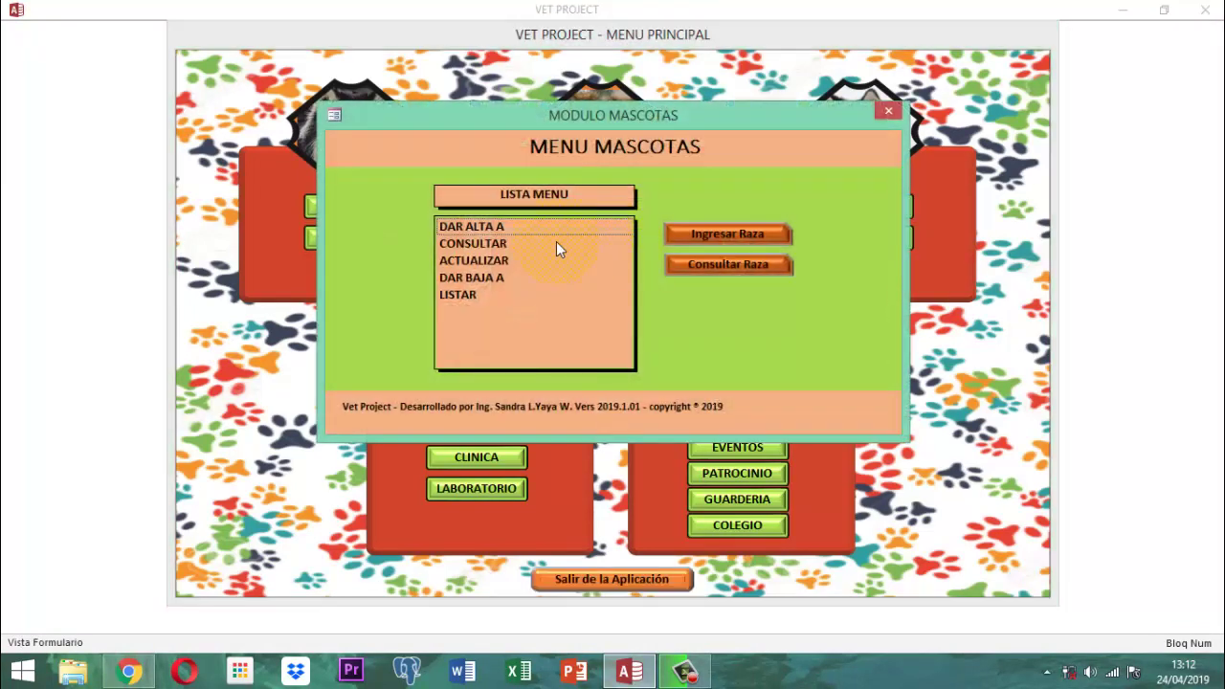
{"action": "double_click", "coordinate": [487, 230]}
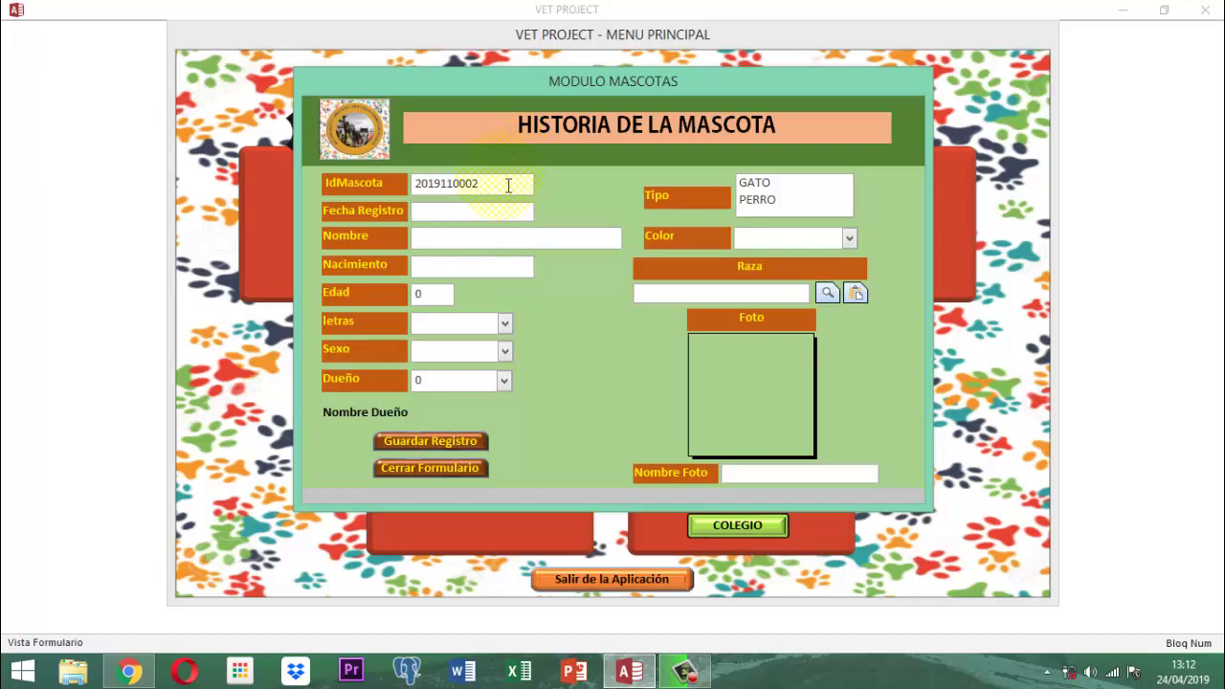
{"action": "type", "text": "24/04/2019"}
{"action": "key", "text": "Return"}
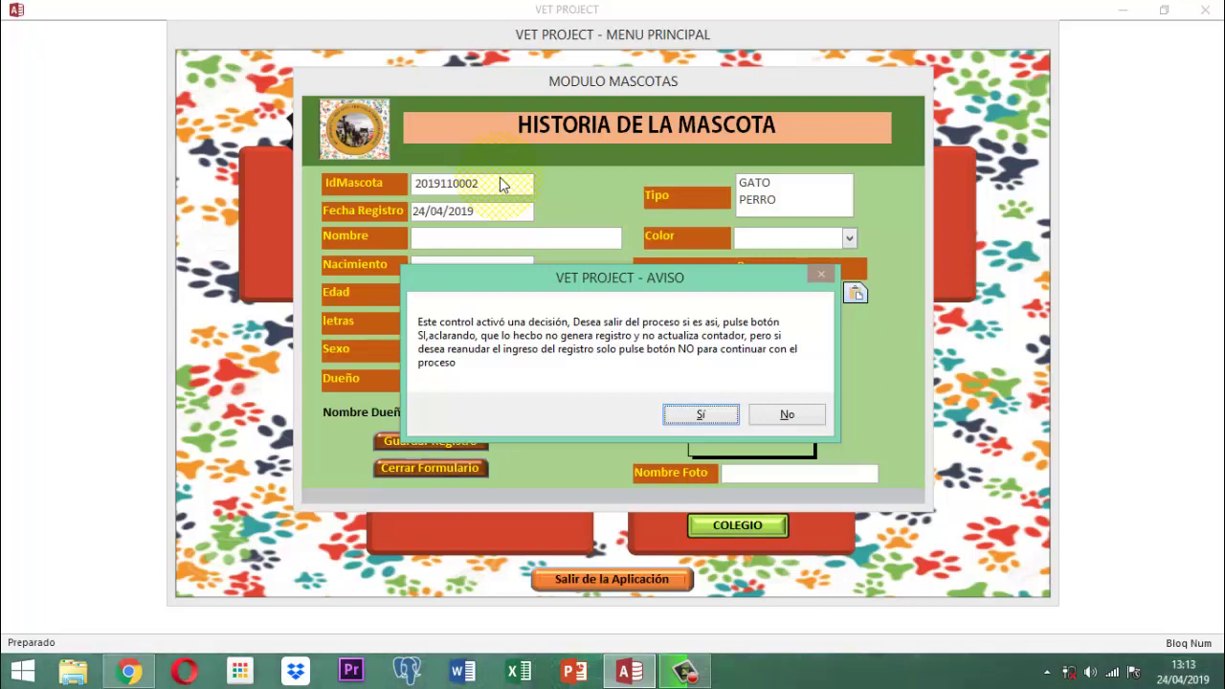
{"action": "key", "text": "Return"}
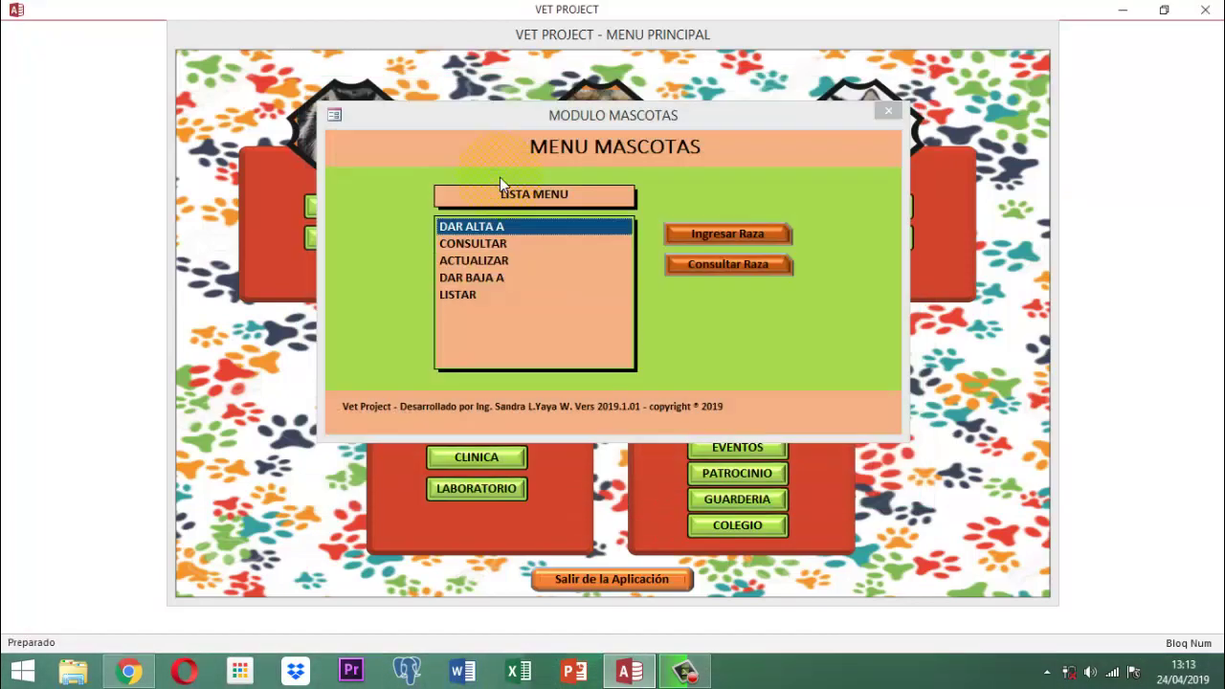